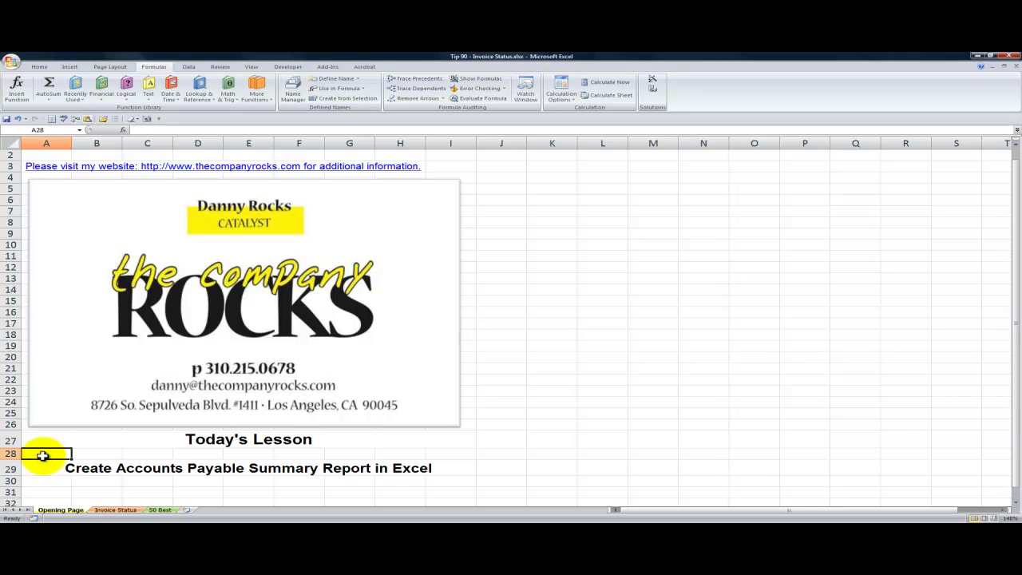
- Switch from the Opening Page to the Invoice Status sheet with the Accounts Payable Invoice Register
click(42, 468)
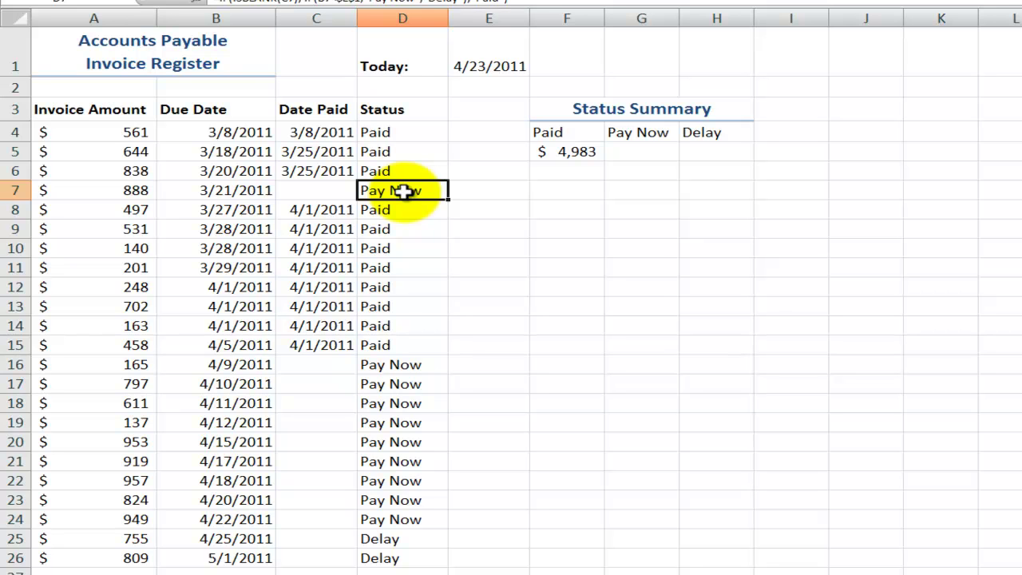
double_click(403, 191)
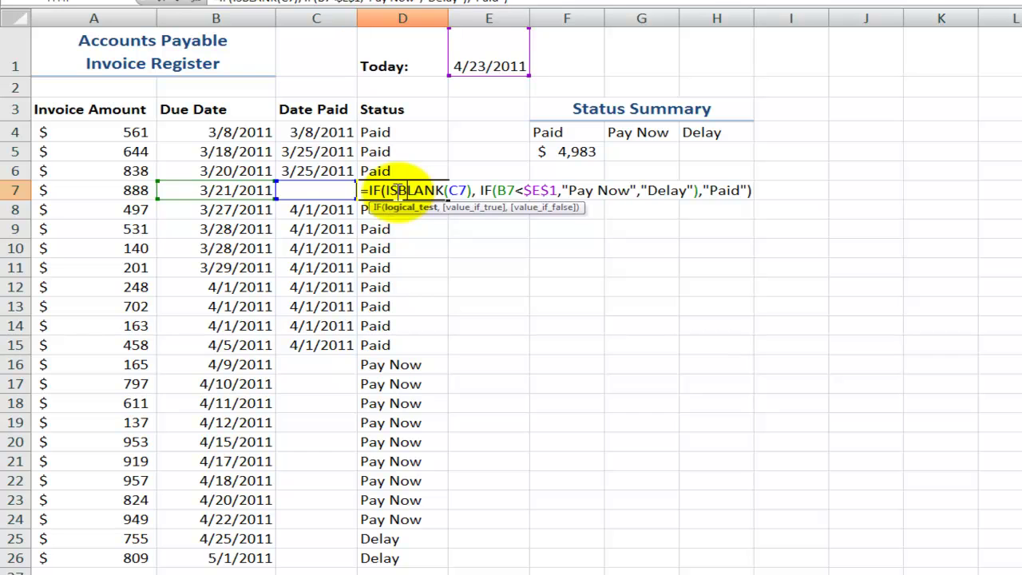
key(Escape)
click(385, 146)
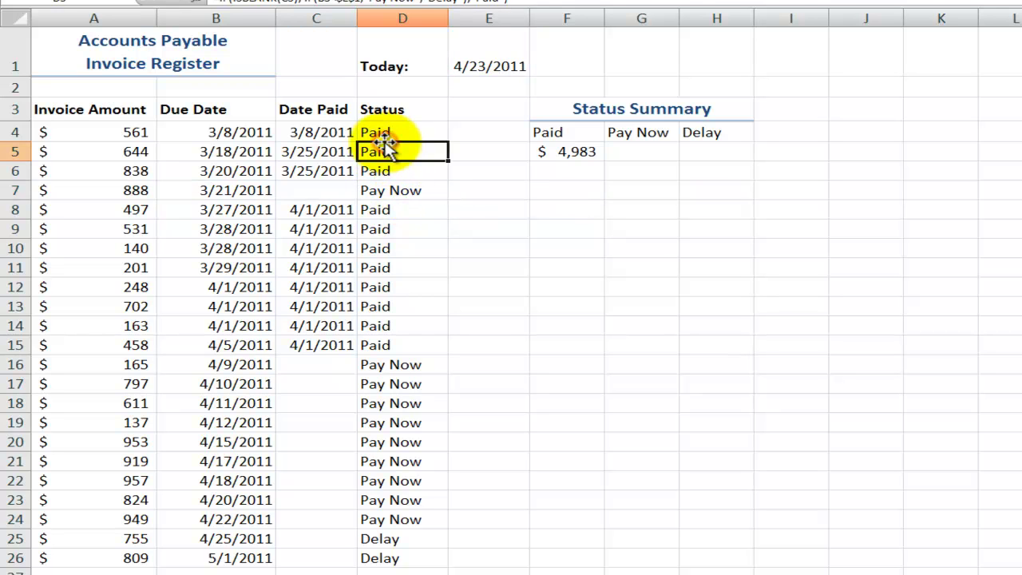
click(388, 191)
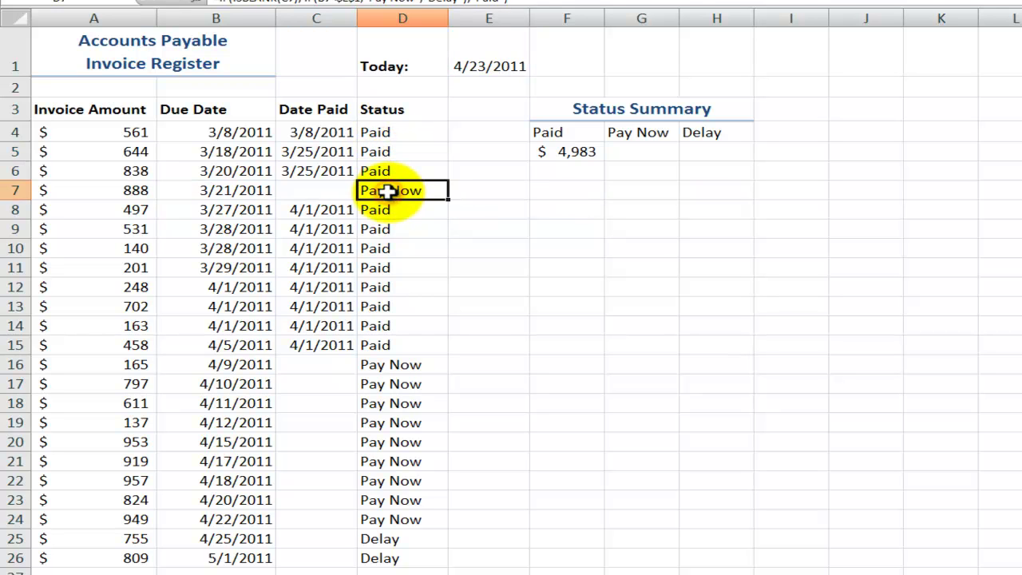
click(375, 540)
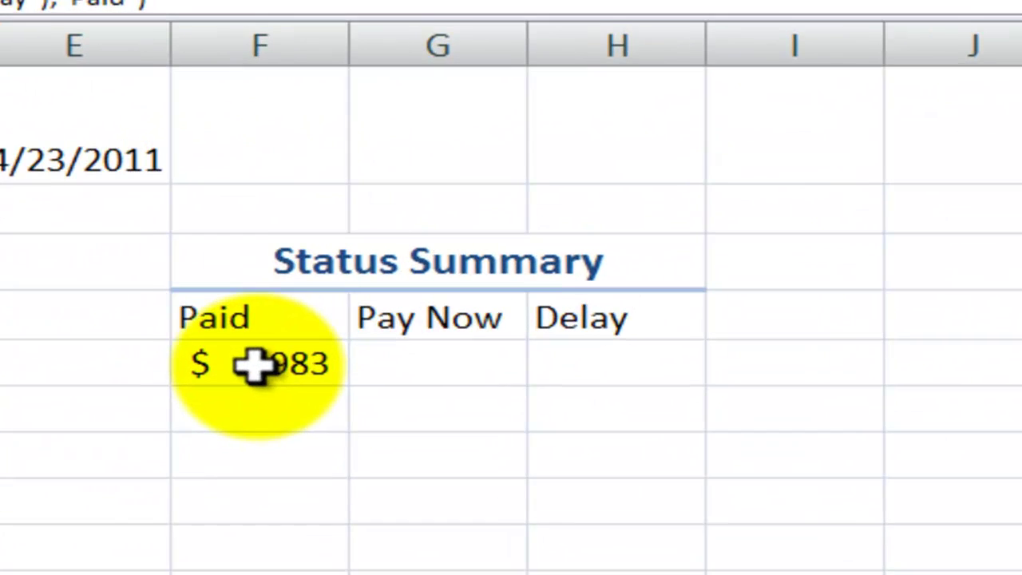
click(565, 153)
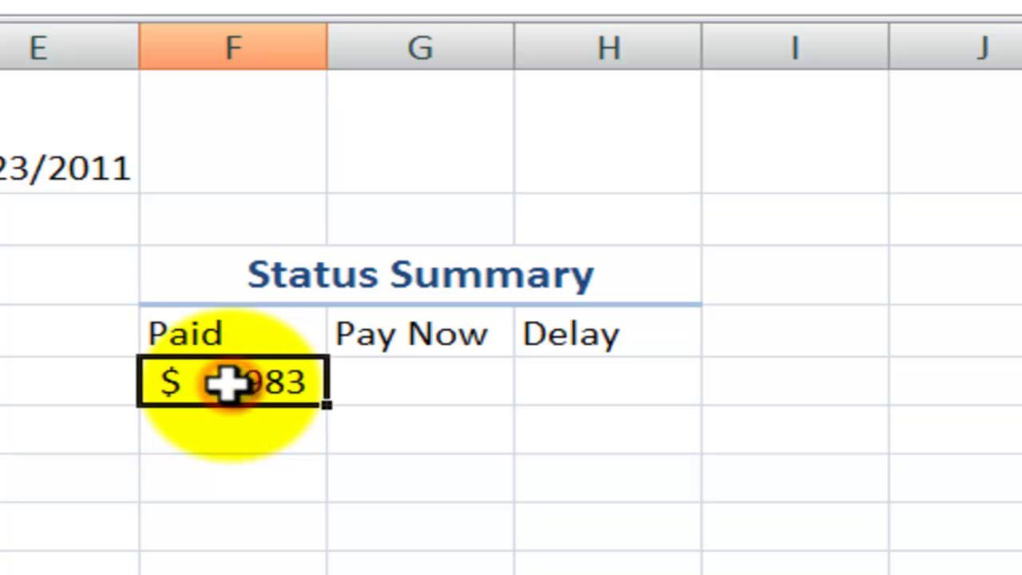
double_click(227, 384)
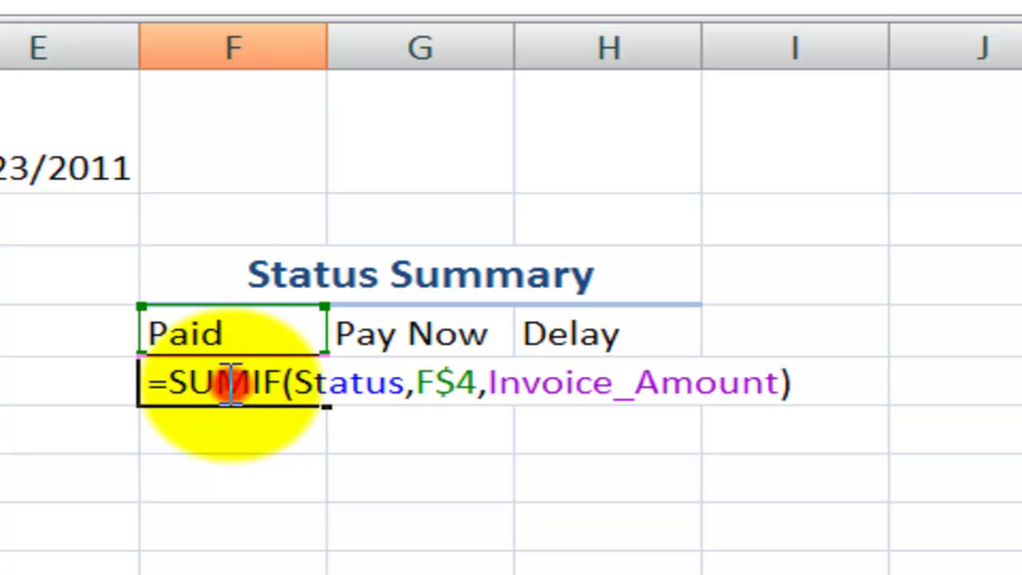
key(Escape)
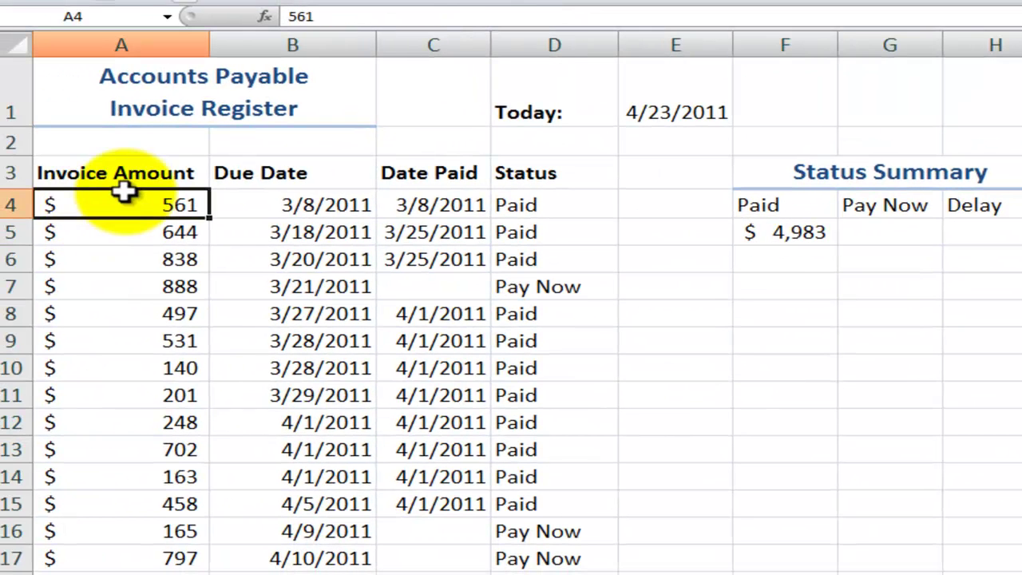
drag(120, 196, 114, 307)
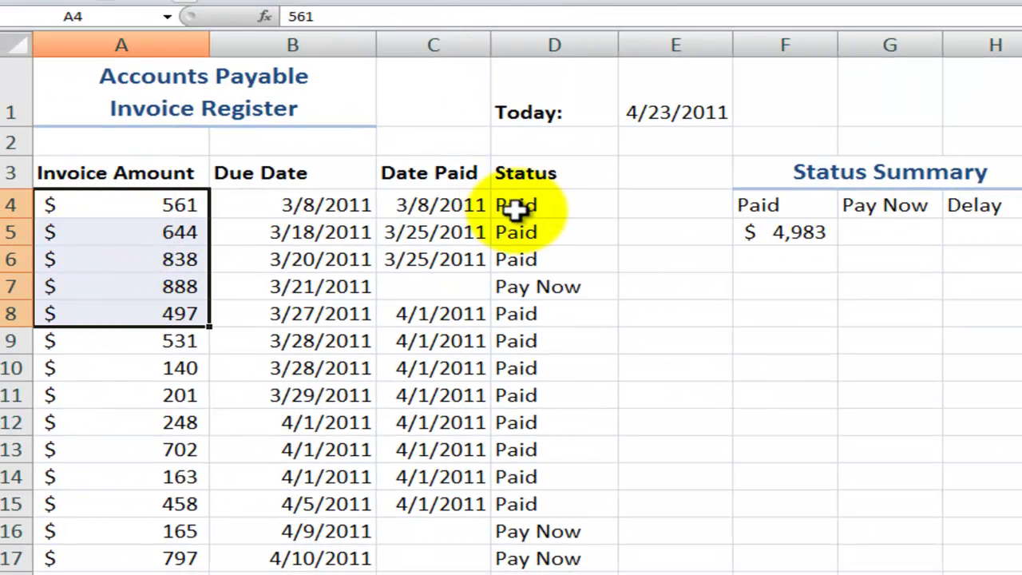
click(511, 201)
click(894, 205)
click(980, 205)
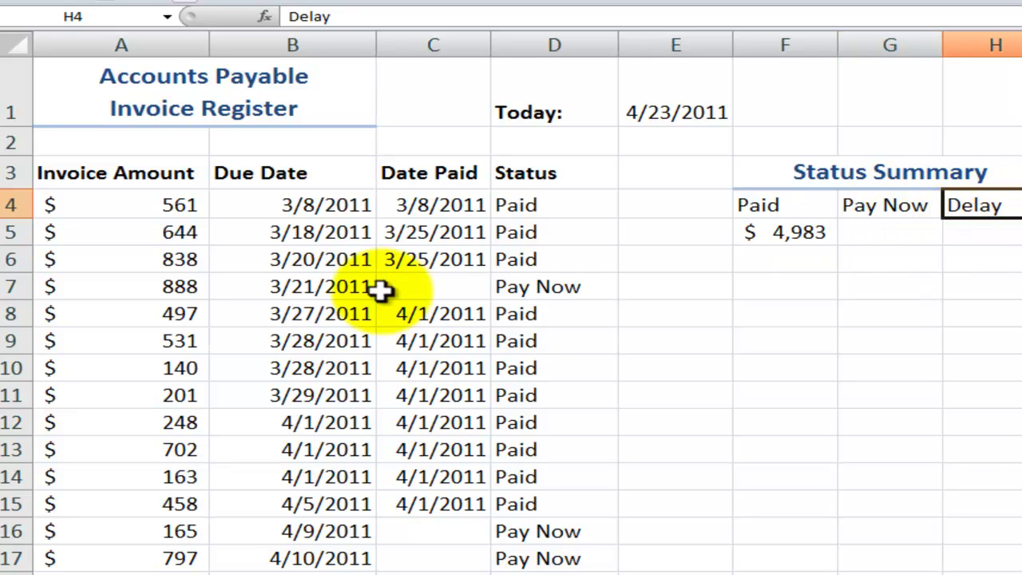
click(654, 101)
double_click(653, 100)
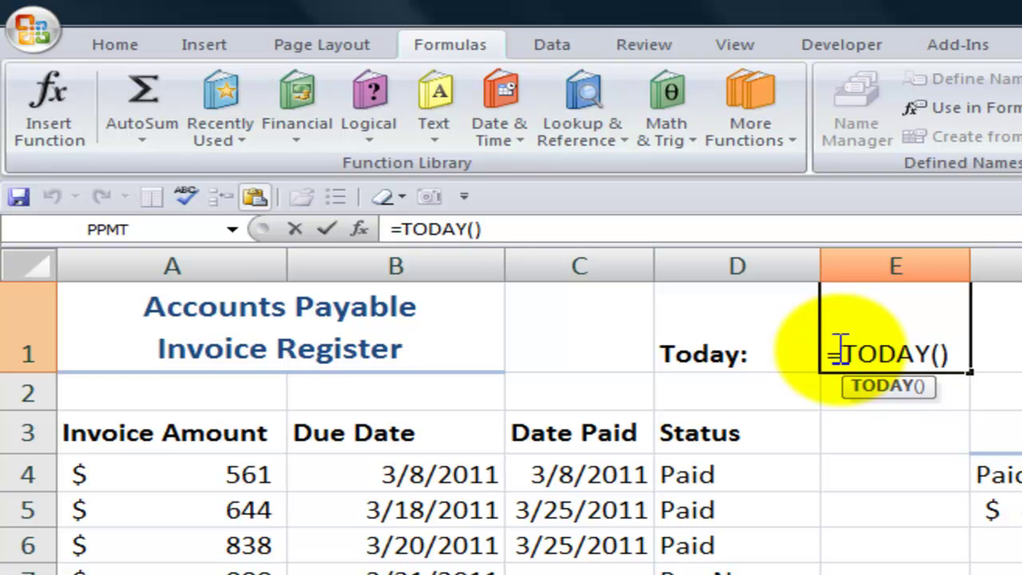
key(ctrl+Return)
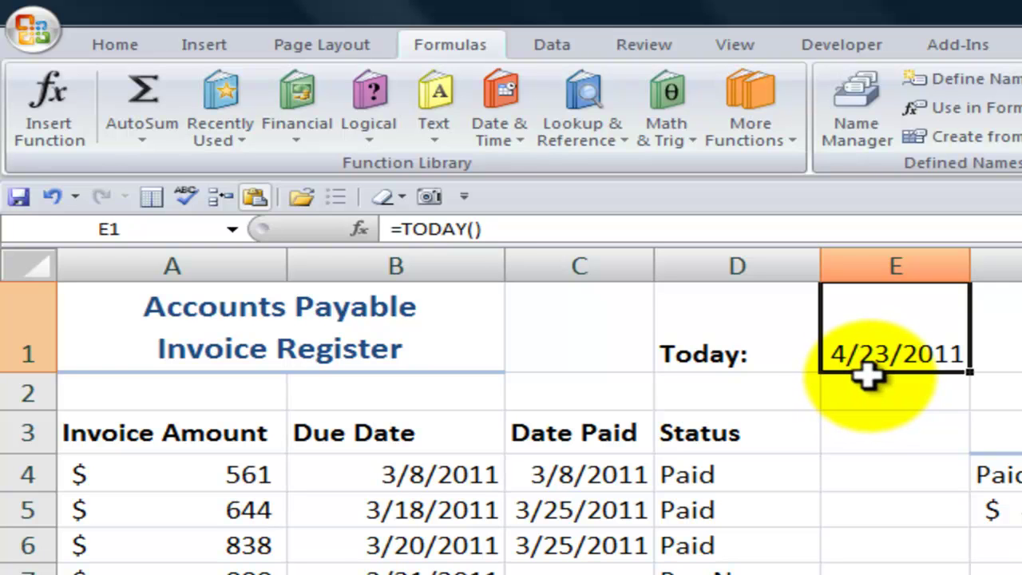
double_click(886, 335)
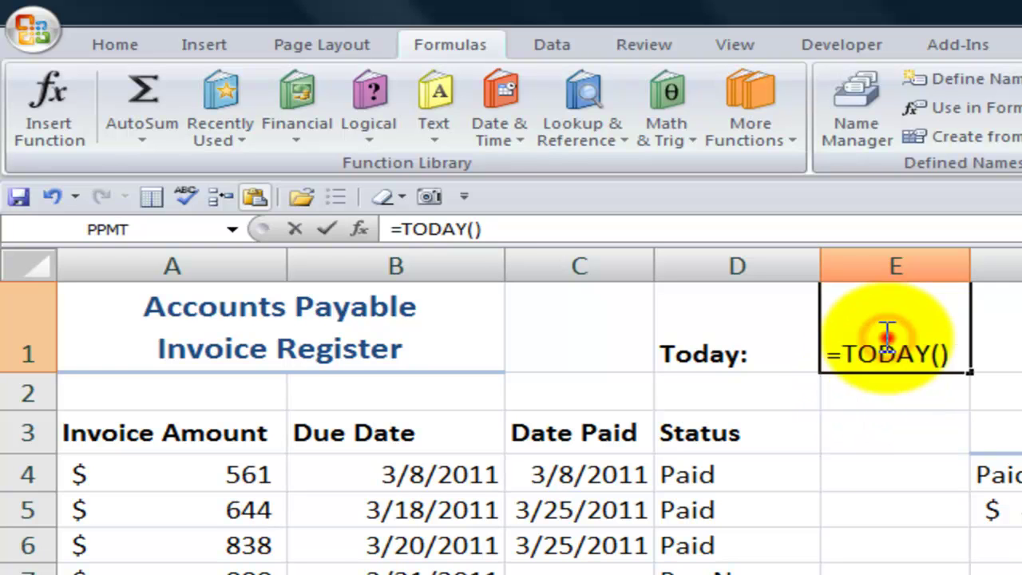
key(Escape)
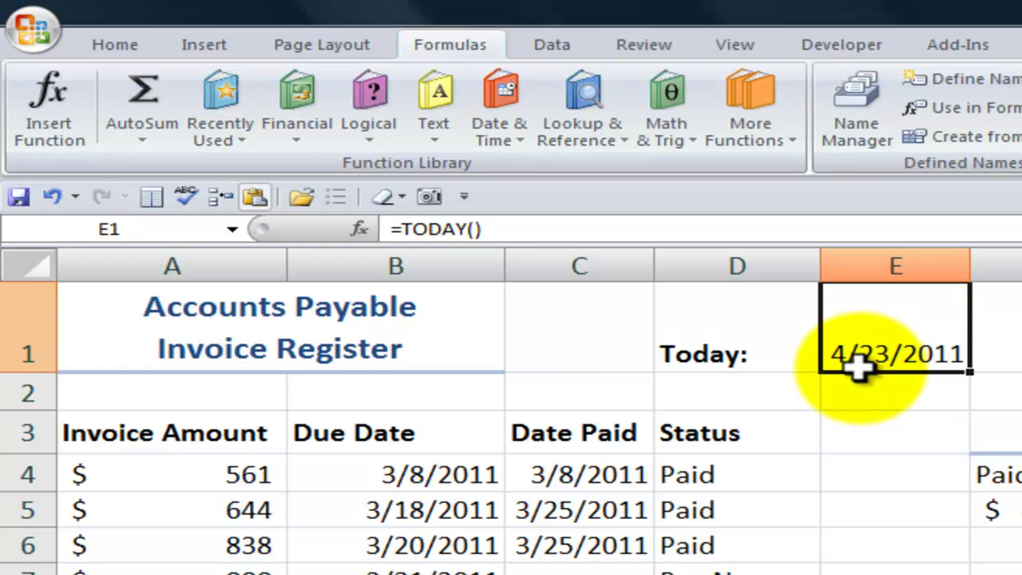
double_click(895, 324)
key(Escape)
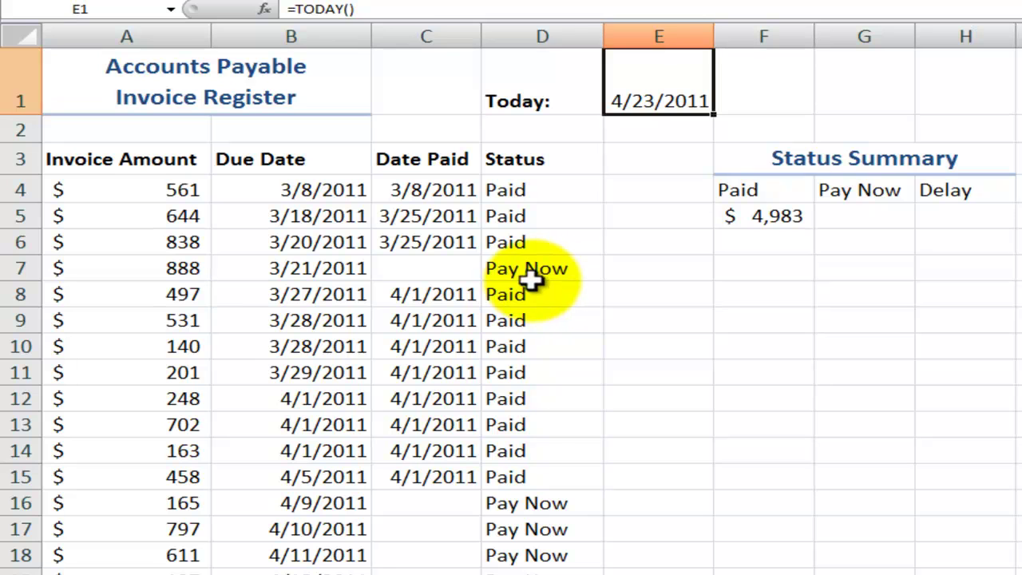
click(532, 272)
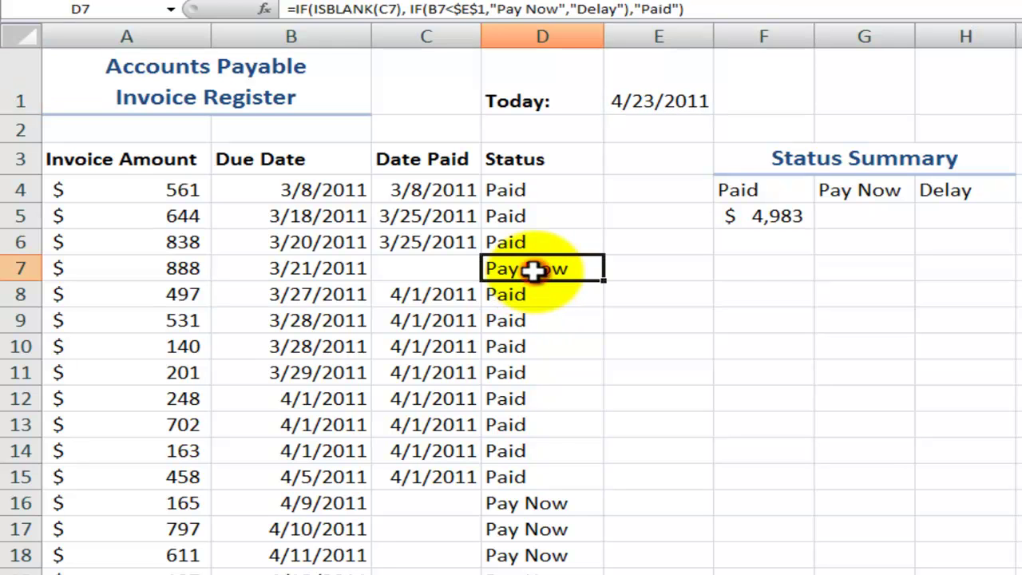
double_click(533, 271)
click(527, 270)
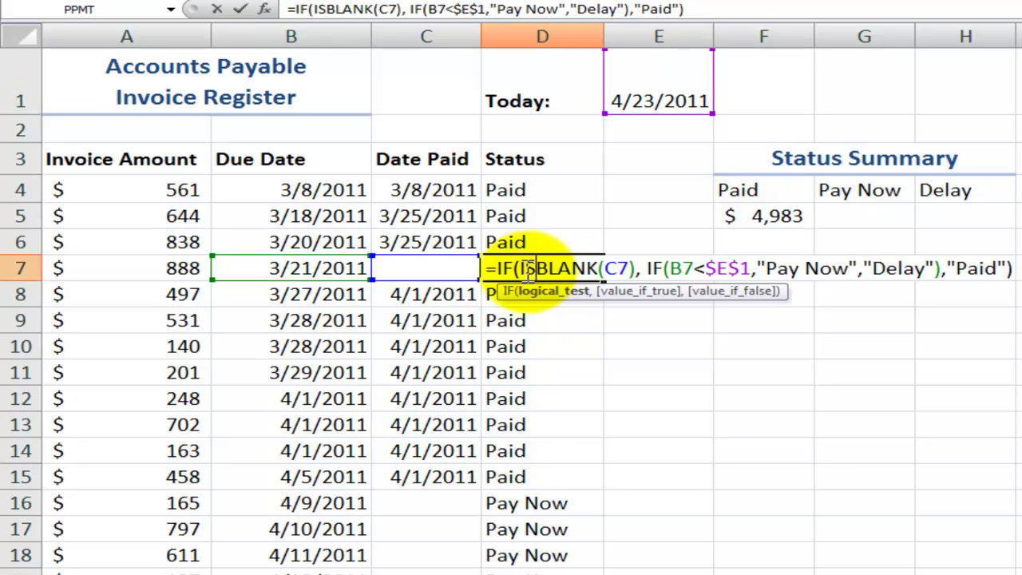
click(519, 272)
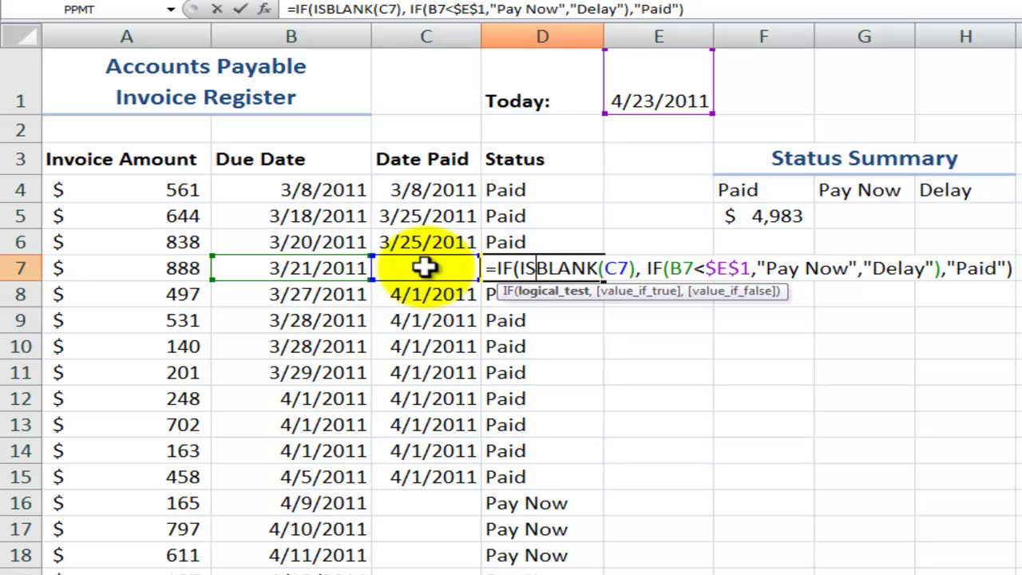
key(ctrl+Return)
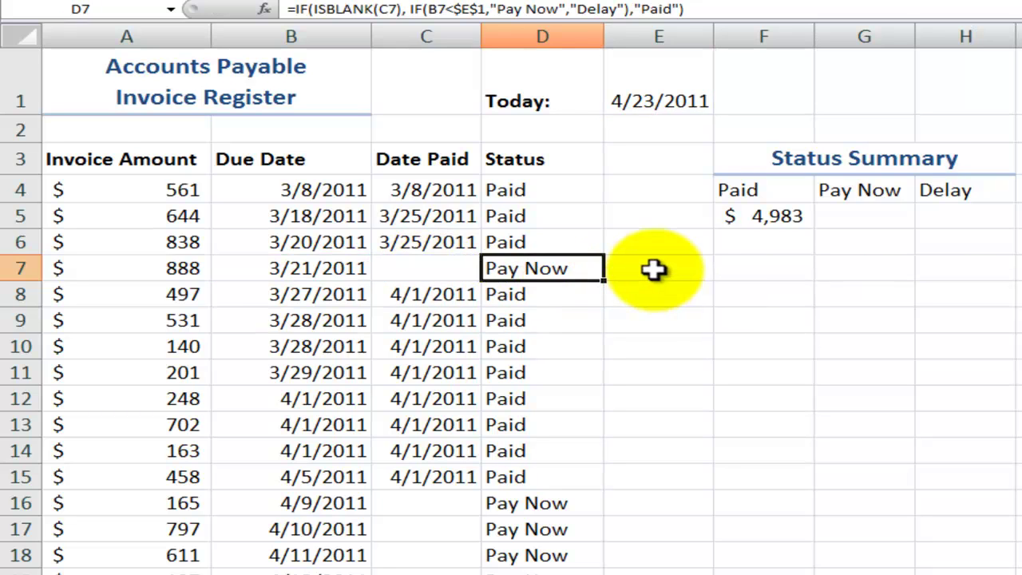
- Enter =ISBLANK(C7) in E7 and fill it to E8, returning TRUE and FALSE
click(655, 267)
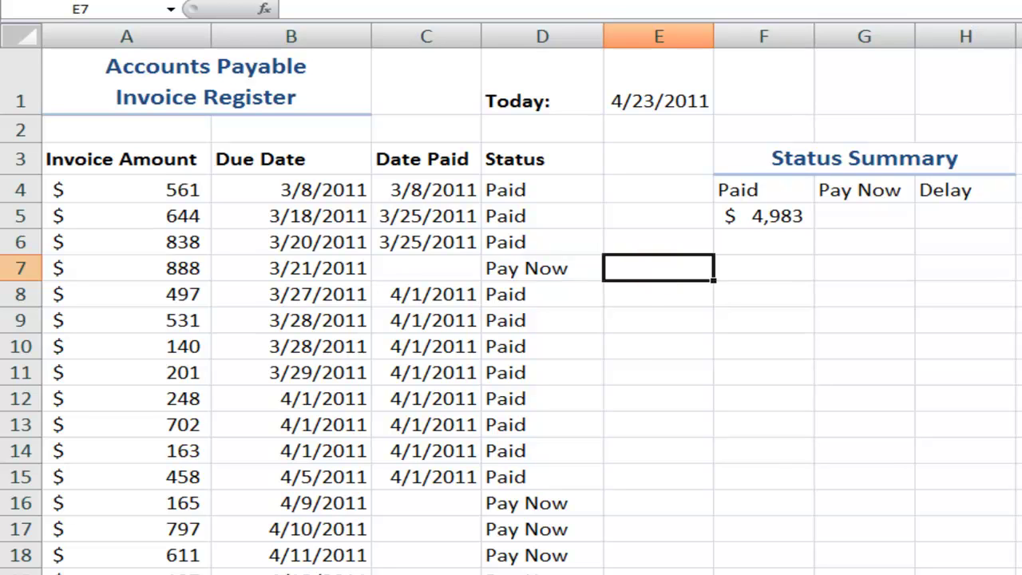
text(=isb)
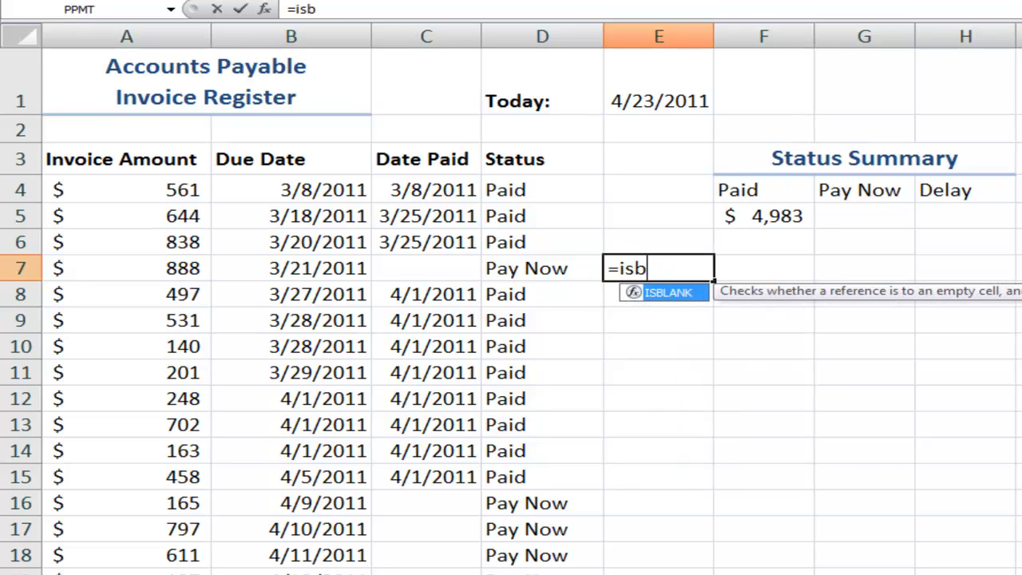
text(lan)
key(Tab)
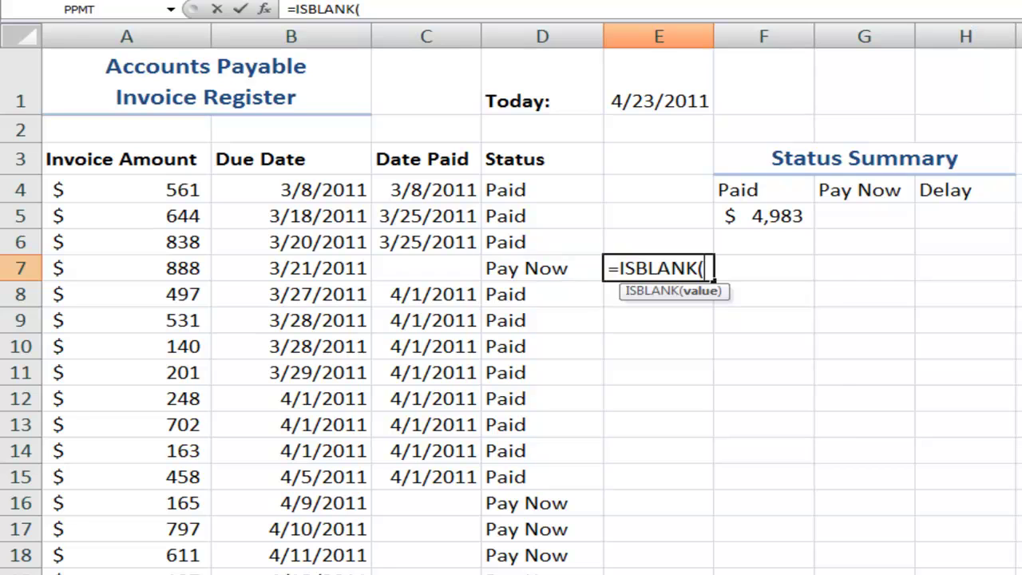
click(434, 267)
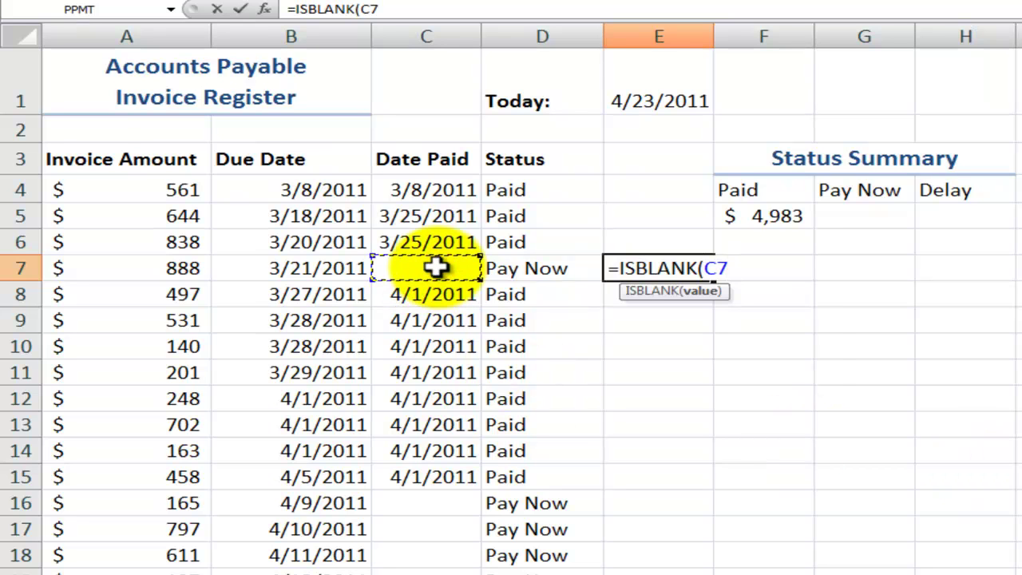
text())
key(ctrl+Return)
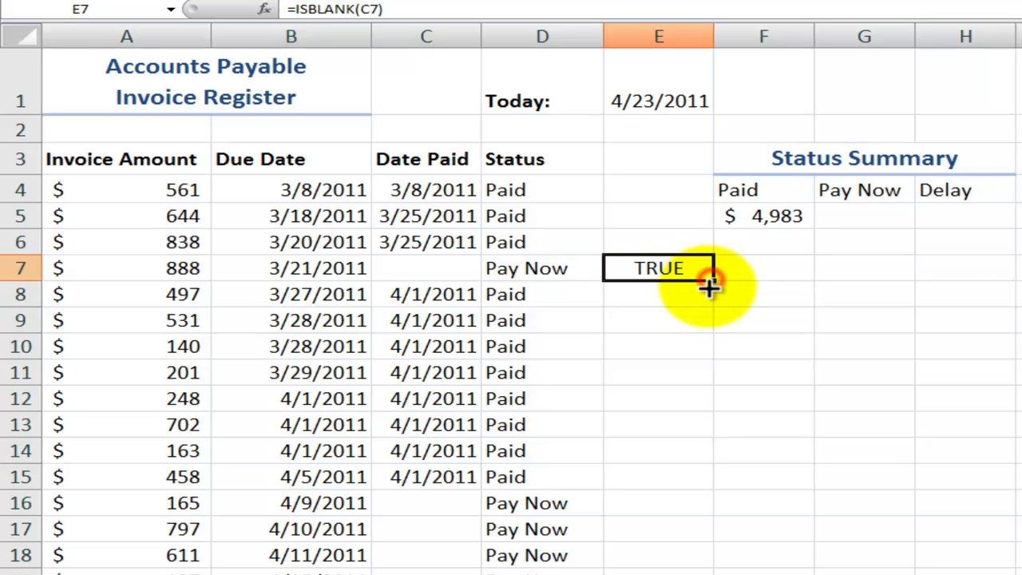
drag(710, 286, 706, 298)
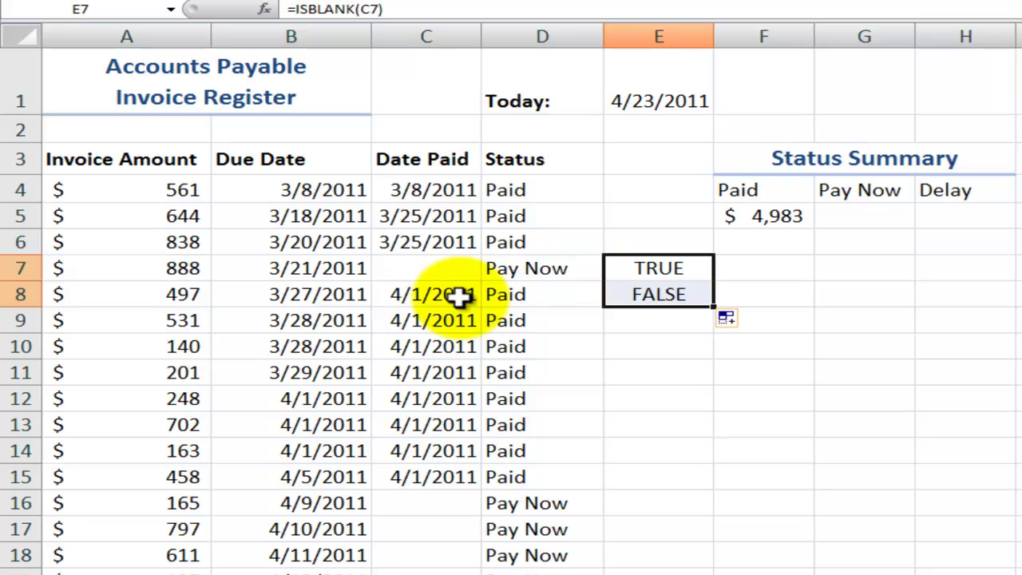
click(579, 267)
double_click(575, 268)
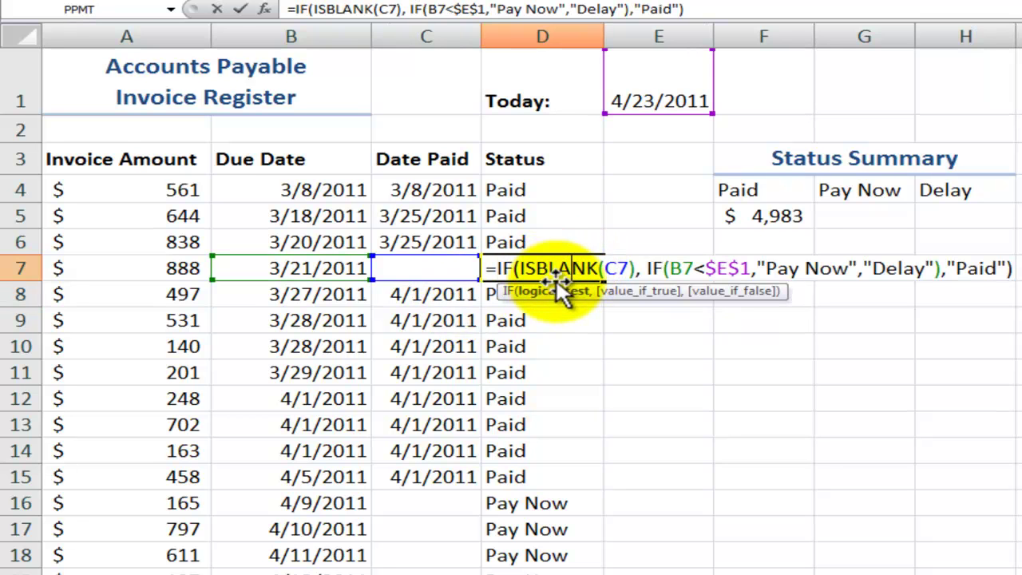
click(562, 293)
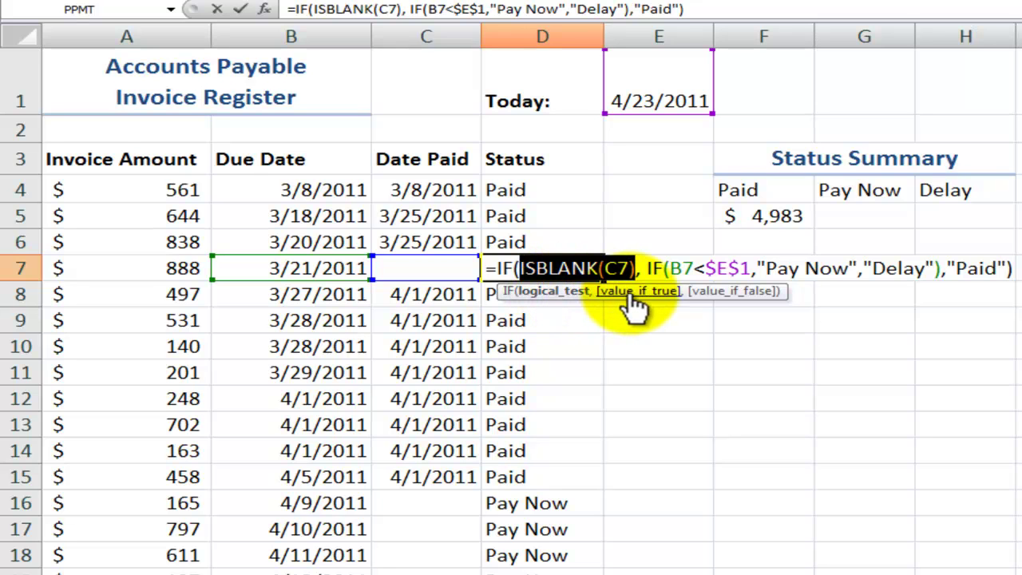
click(632, 294)
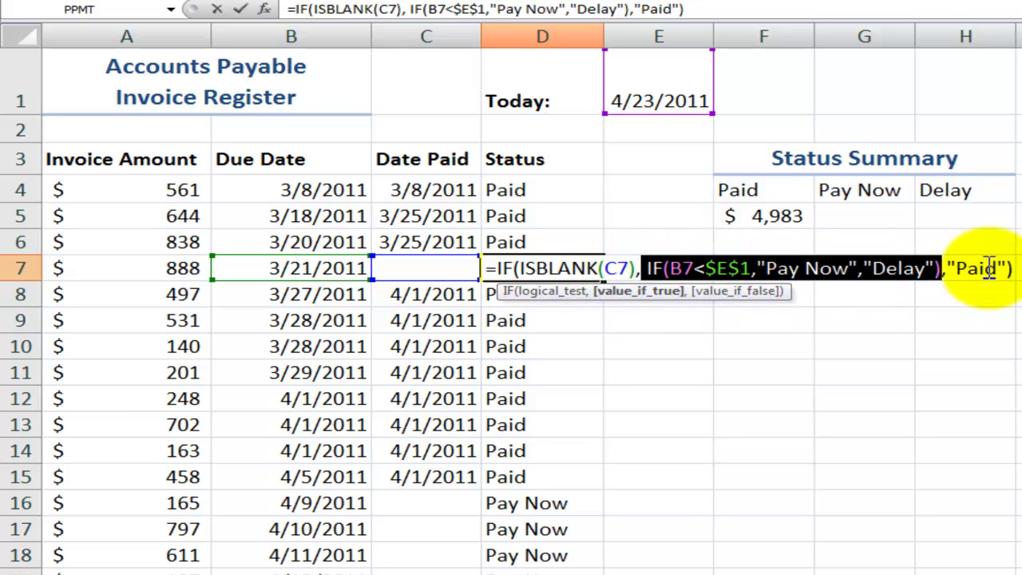
key(ctrl+Return)
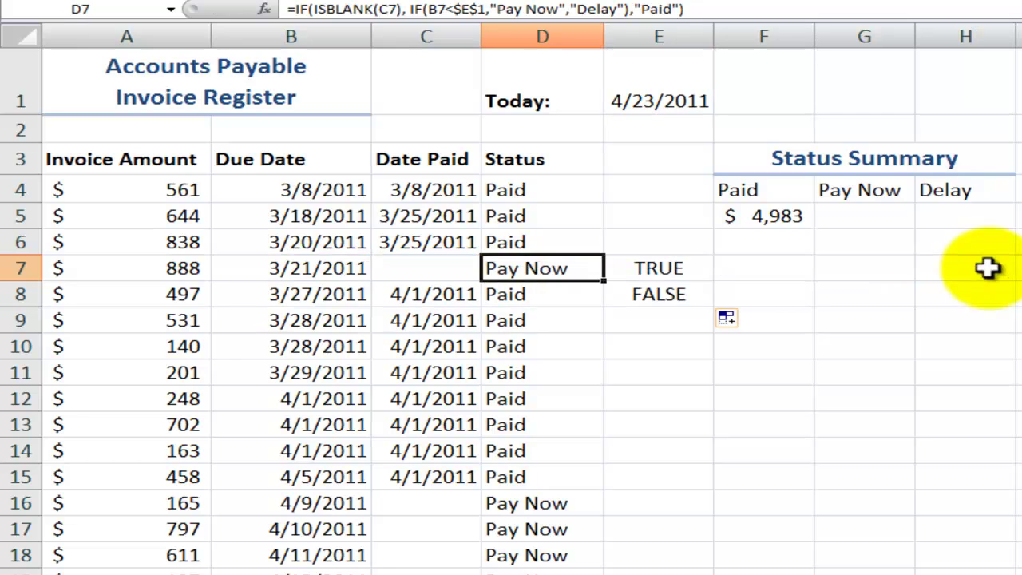
- Enter =IF(B7<$E$1,"Pay Now","Delay") in F7 to compare the due date with Today
click(759, 270)
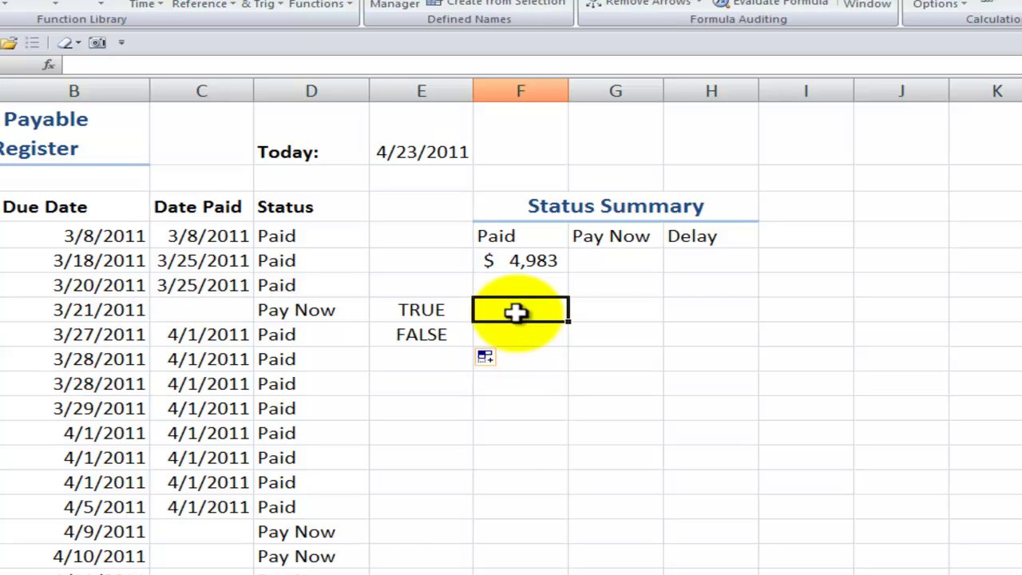
text(=if()
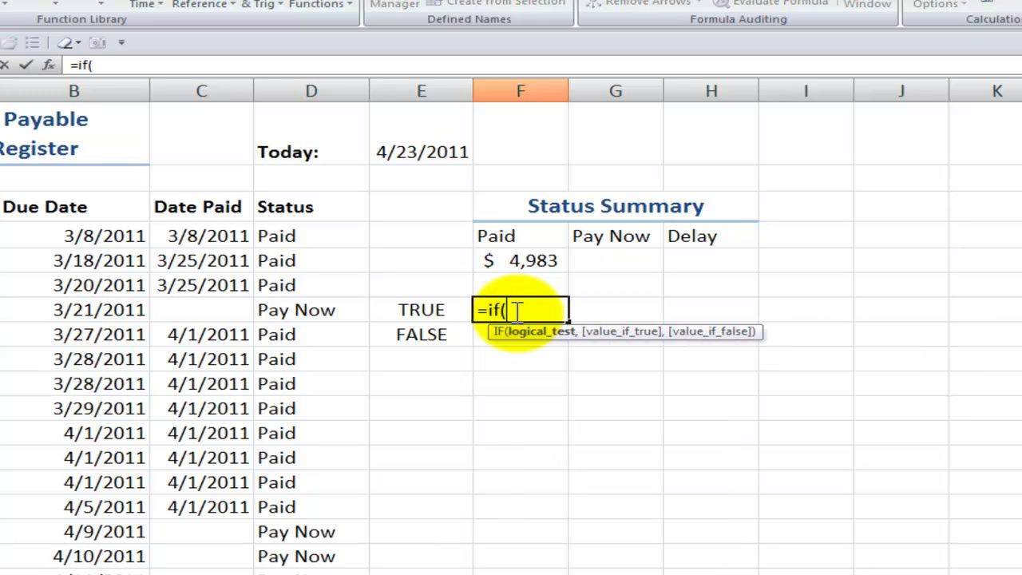
click(58, 312)
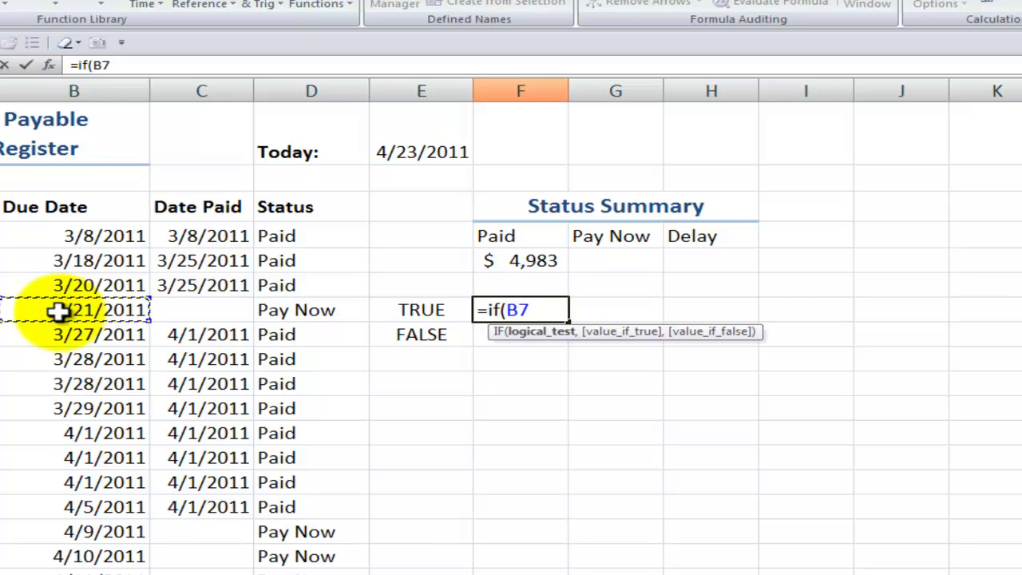
text(<)
click(430, 138)
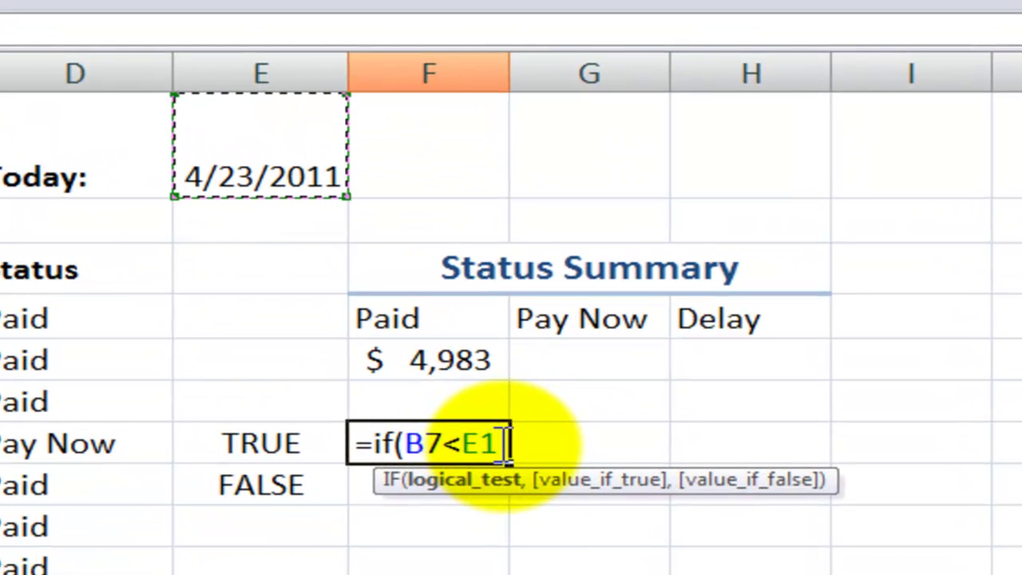
key(F4)
click(461, 442)
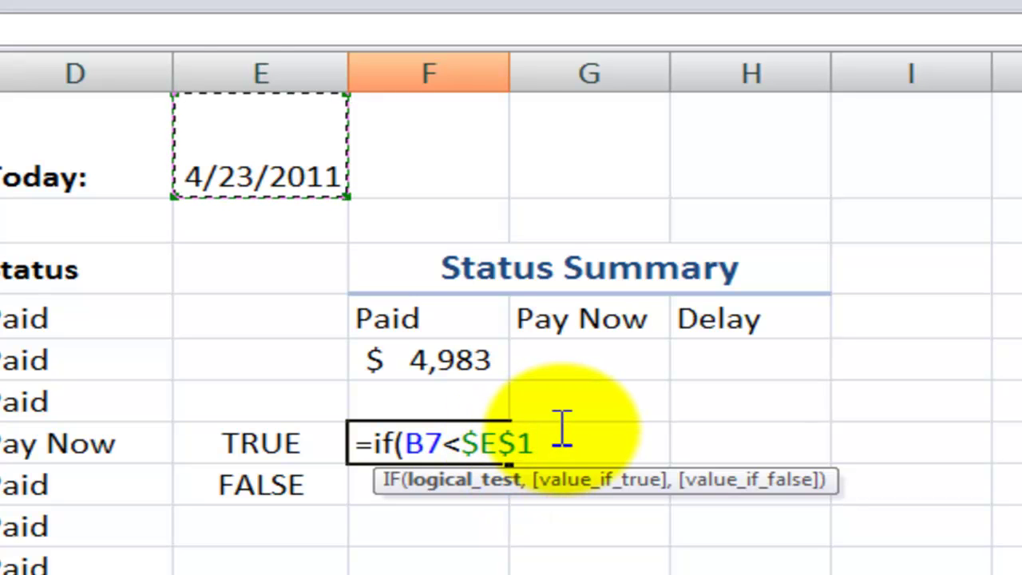
text(,)
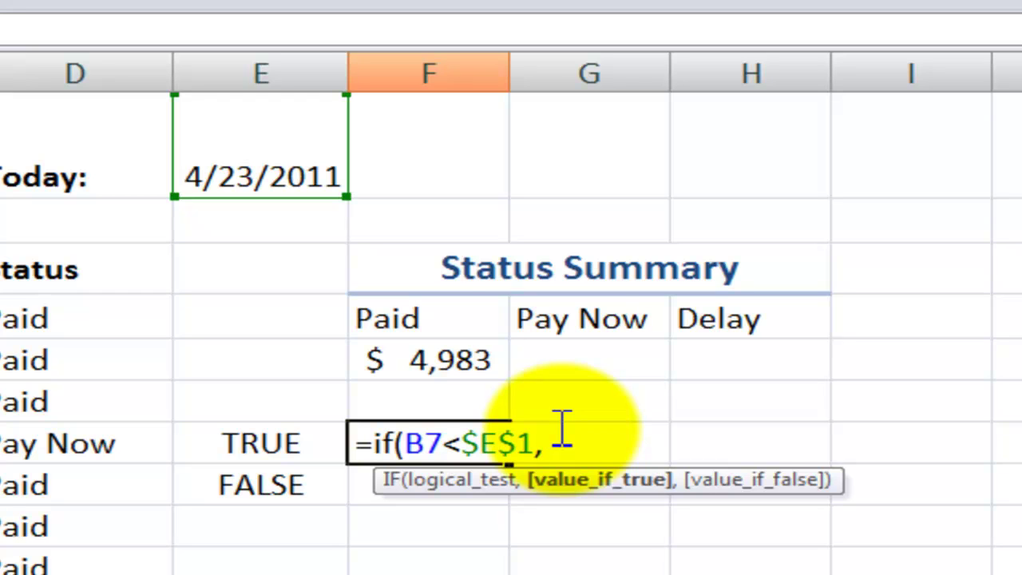
text("Pay Now")
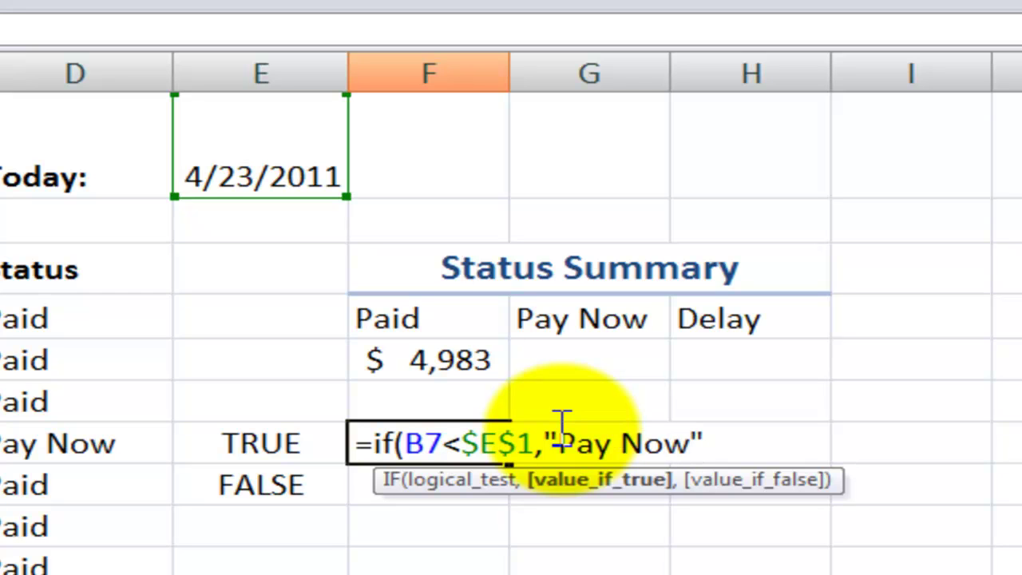
text(,)
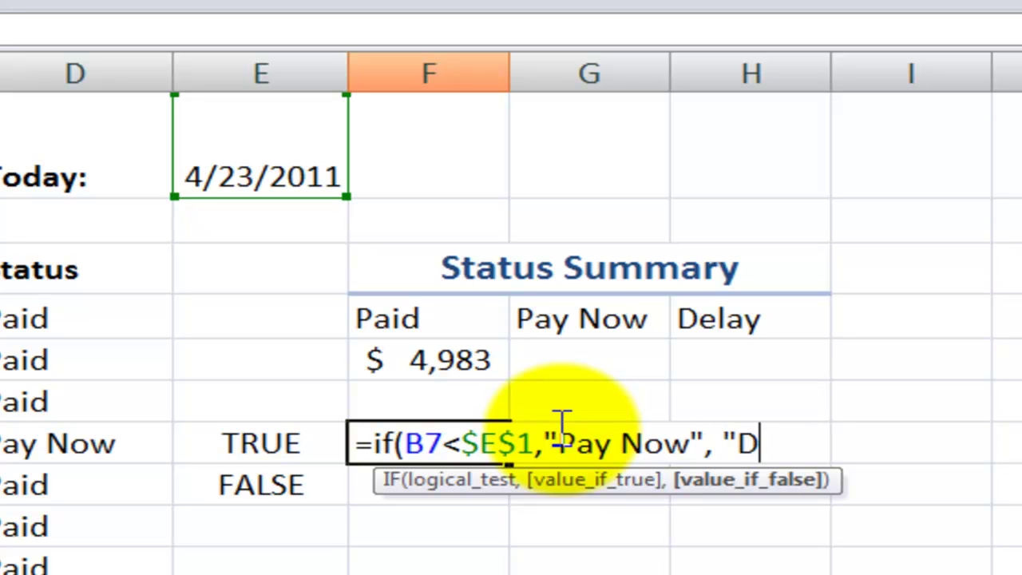
text("Delay)
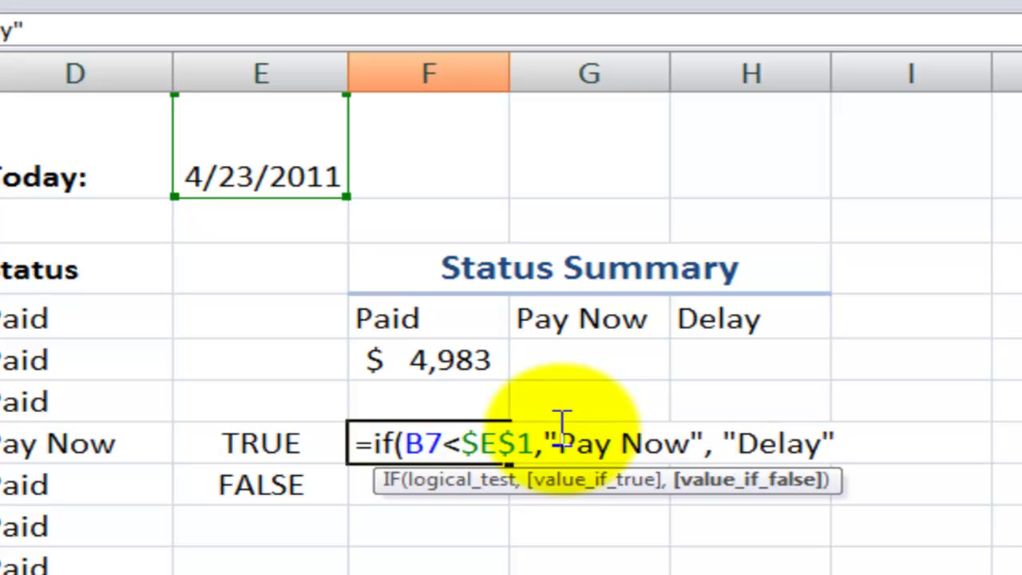
text())
key(ctrl+Return)
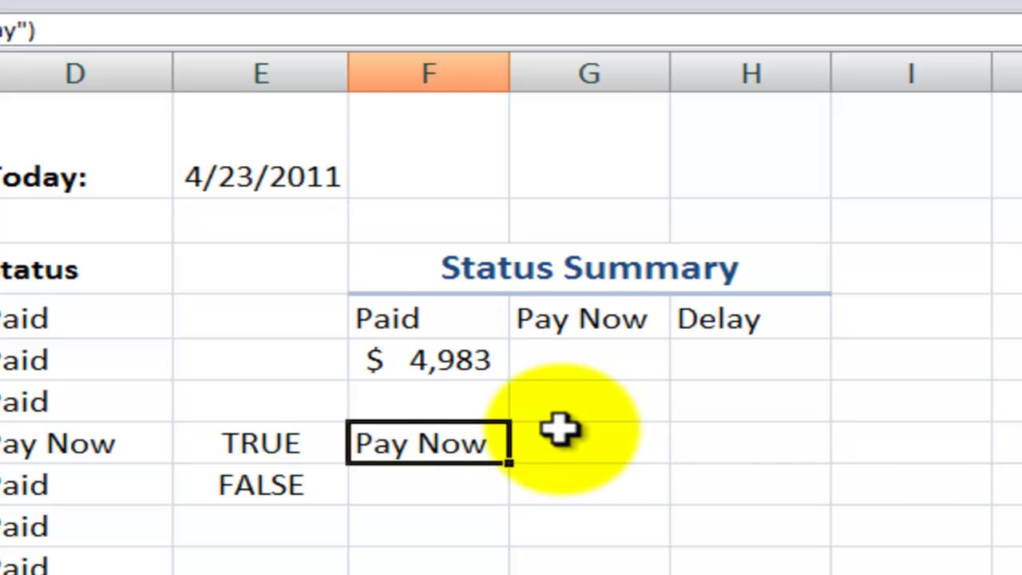
- Wrap F7's due-date test in IF(ISBLANK(C7), so a blank Date Paid triggers it
double_click(252, 441)
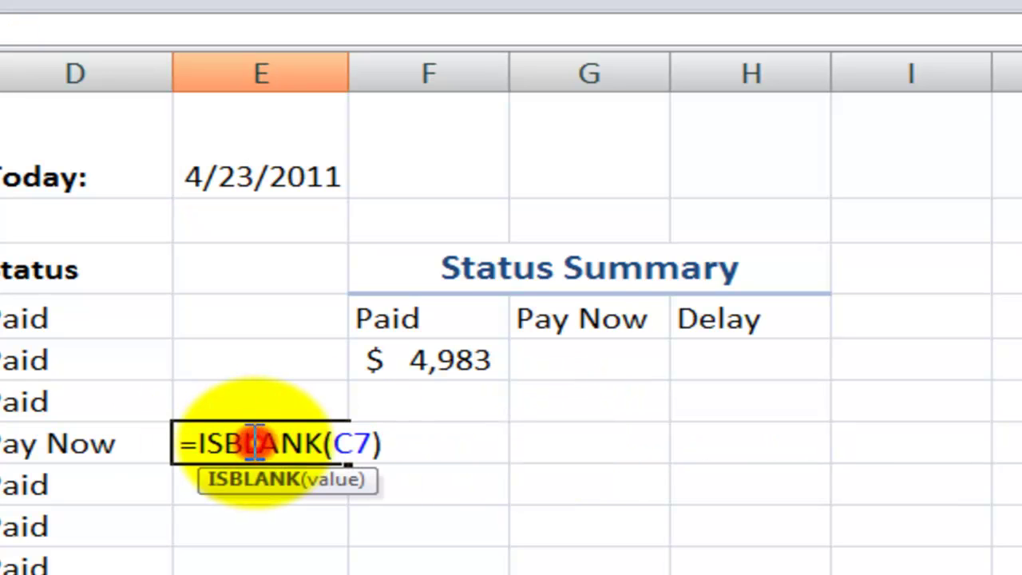
key(ctrl+Return)
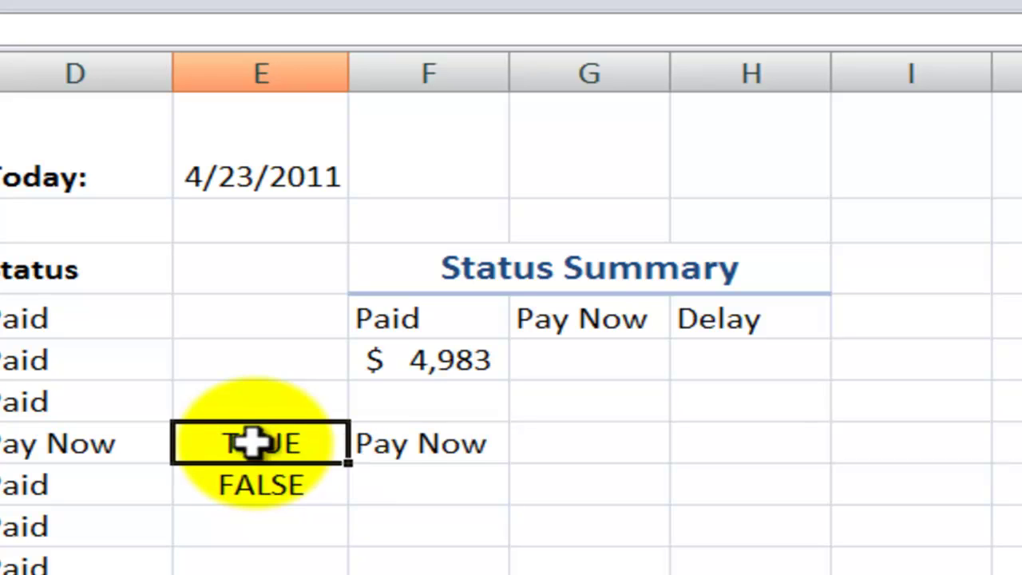
click(385, 444)
double_click(385, 444)
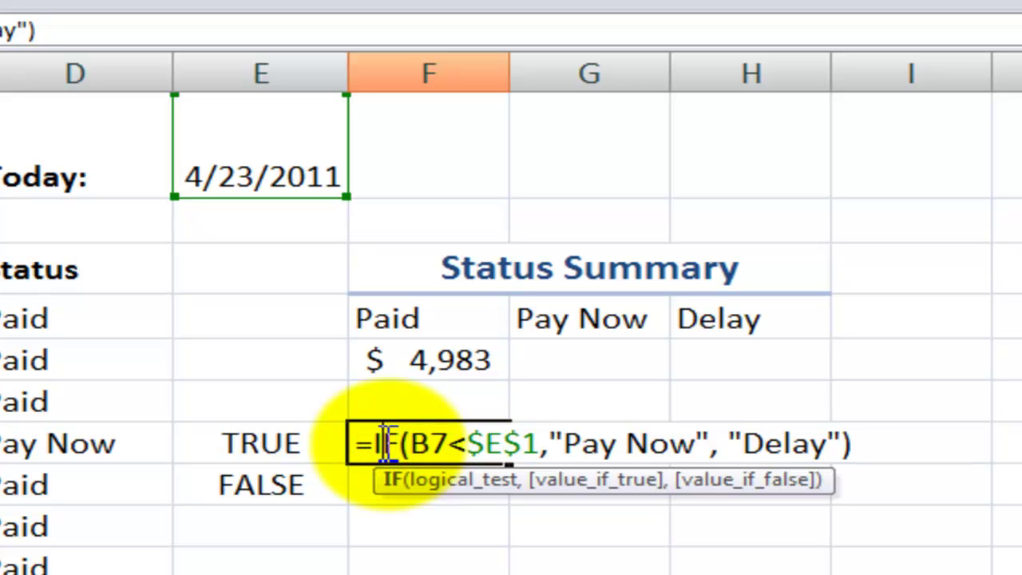
key(Escape)
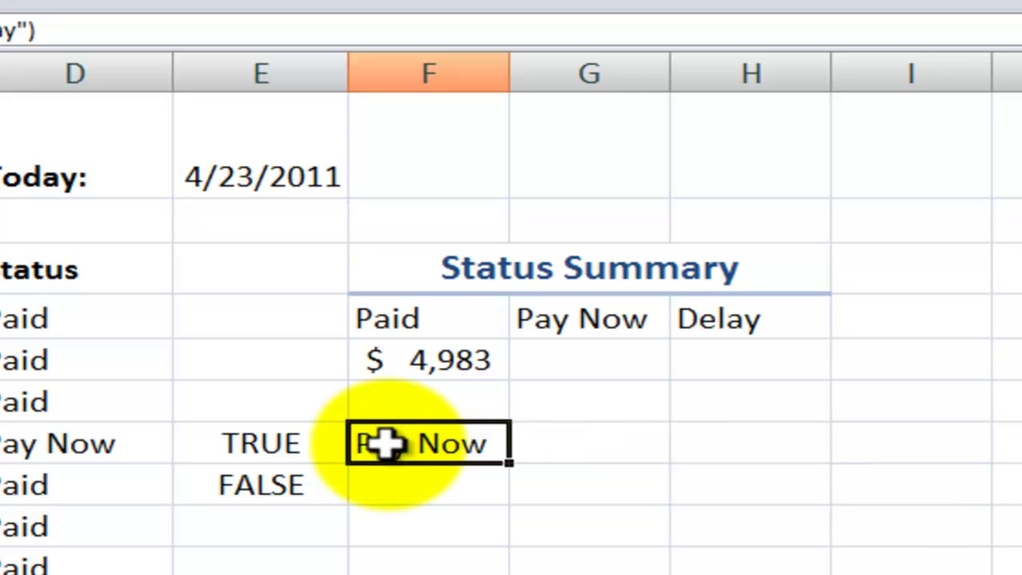
double_click(385, 444)
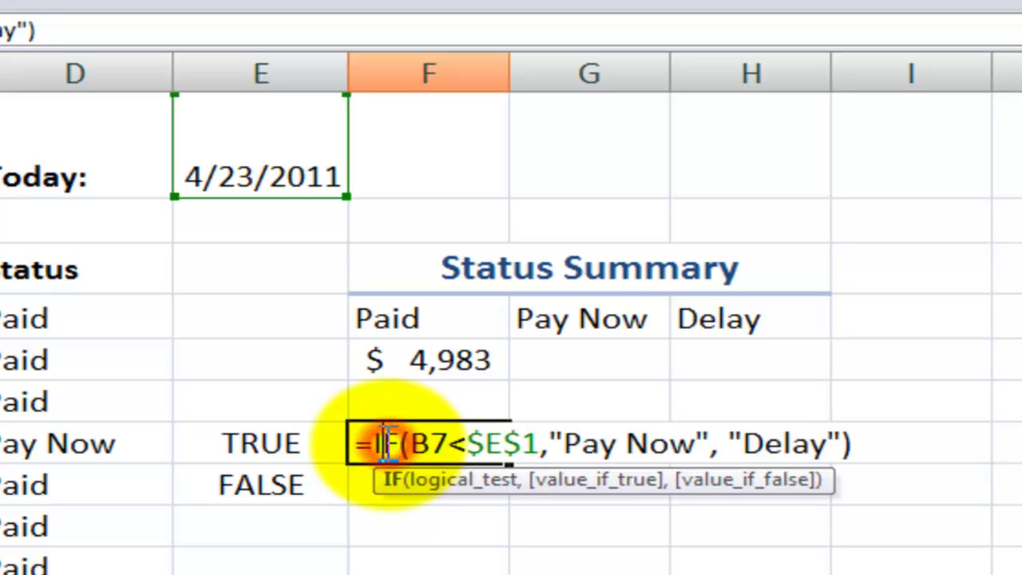
click(368, 446)
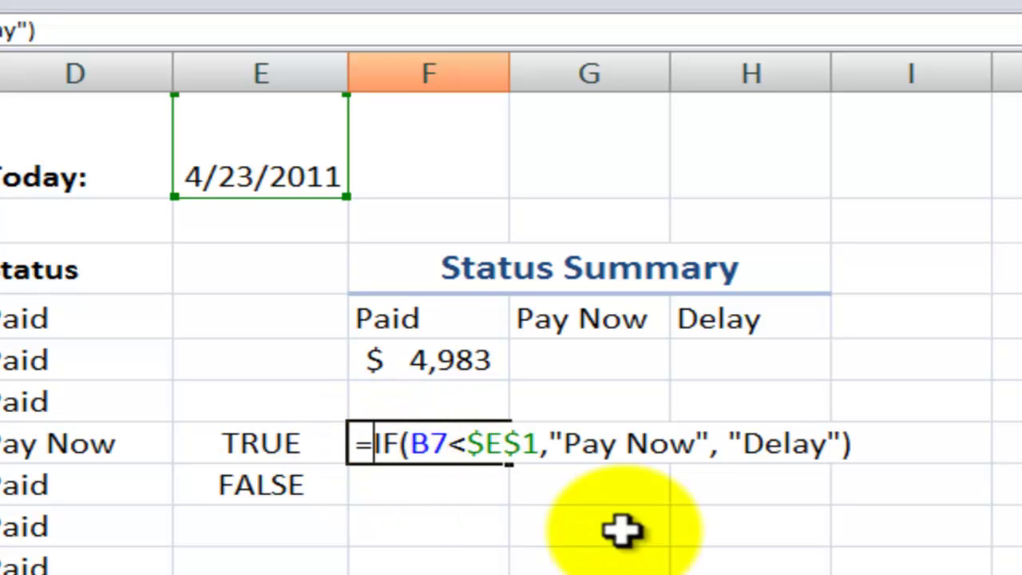
text(i)
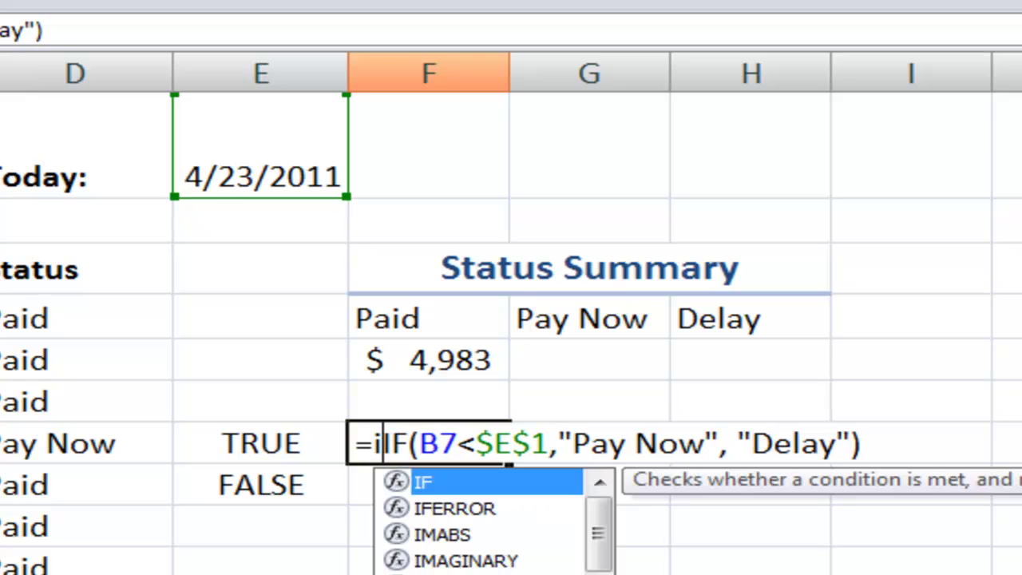
key(BackSpace)
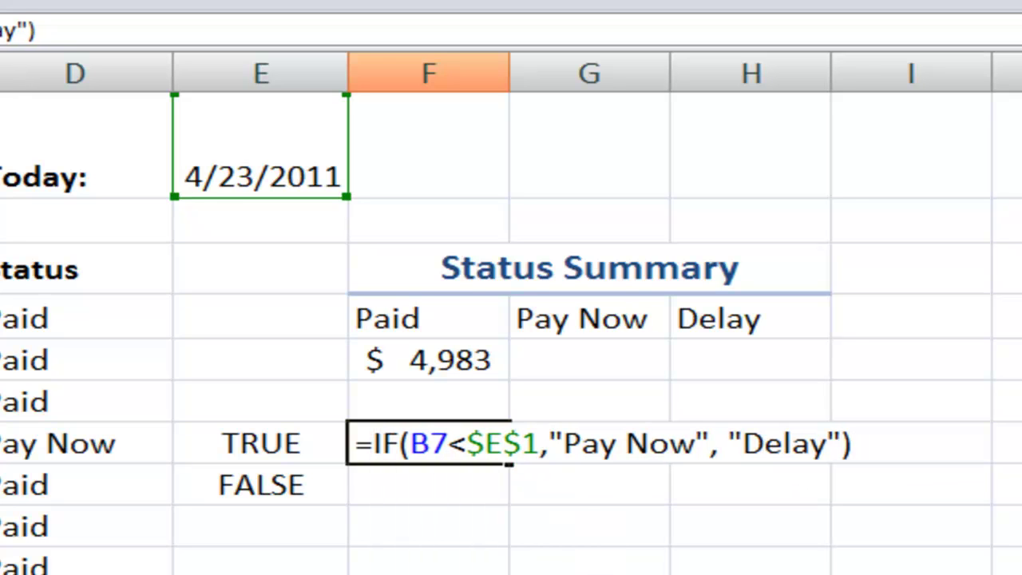
text(if)
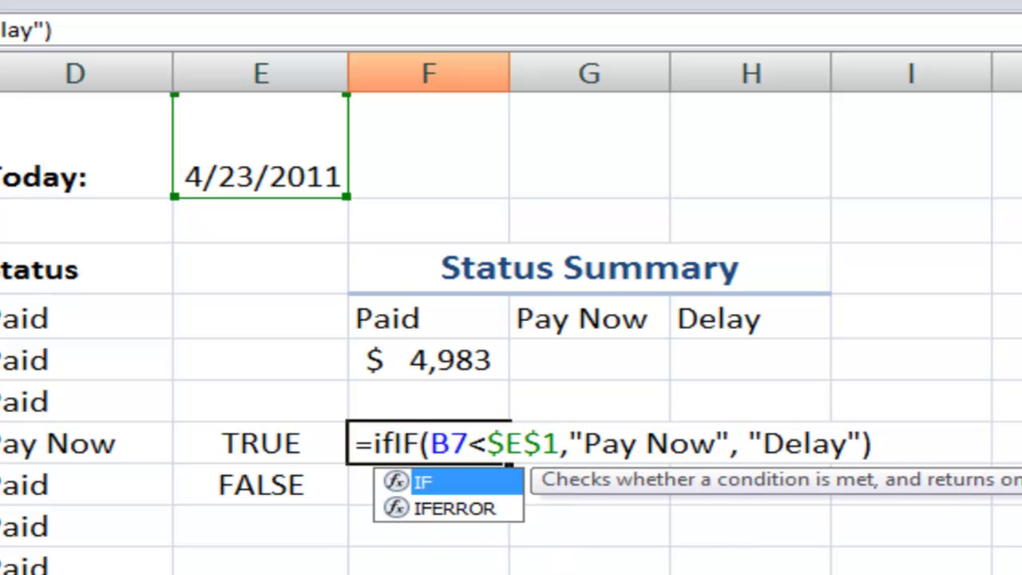
text(()
text(isblan)
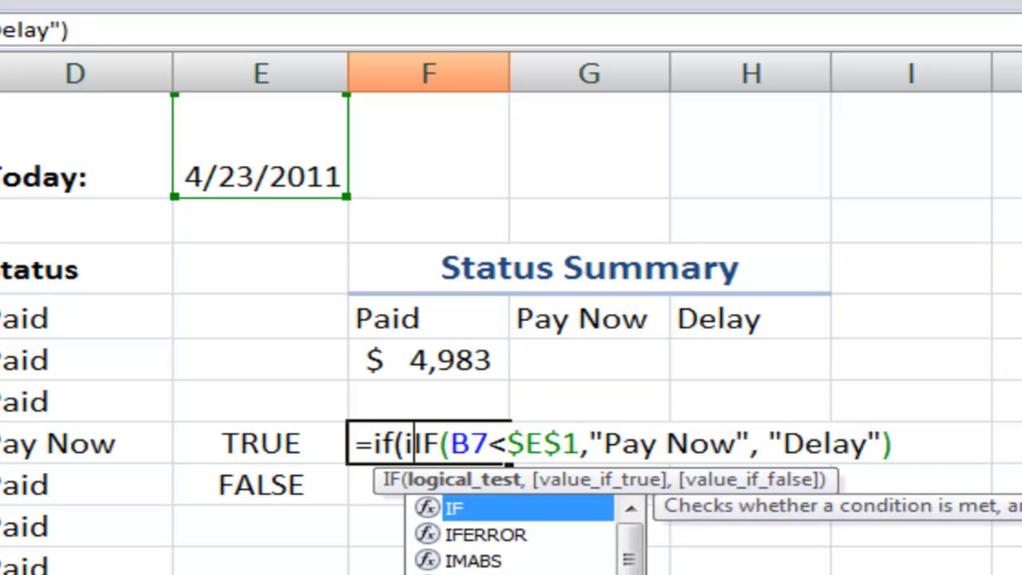
text(k()
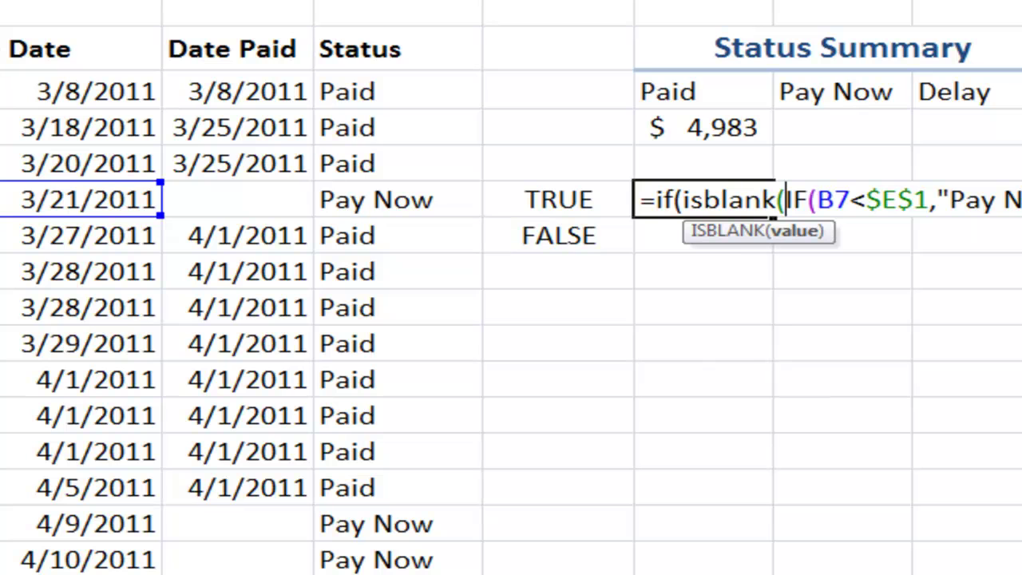
click(265, 202)
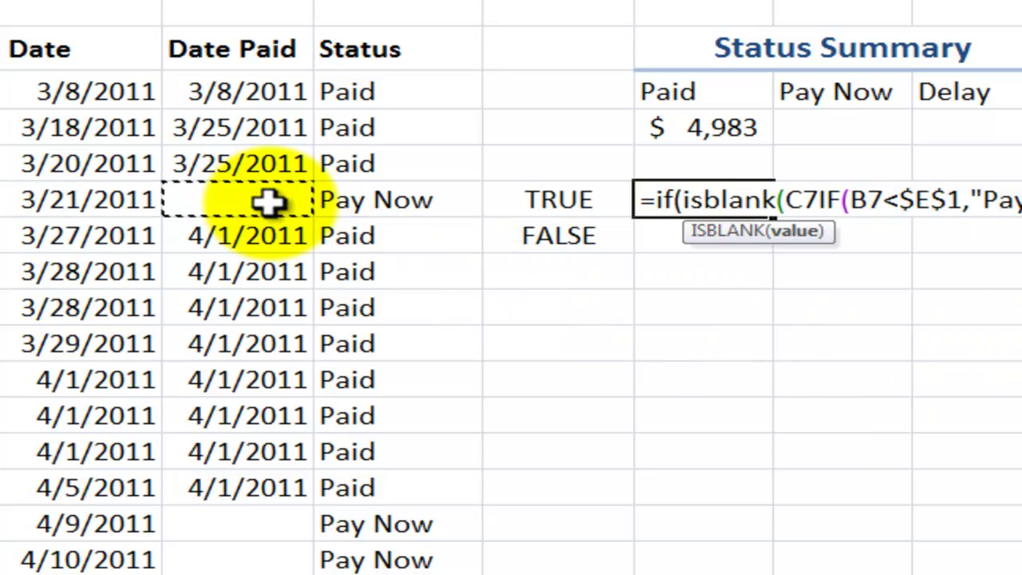
text())
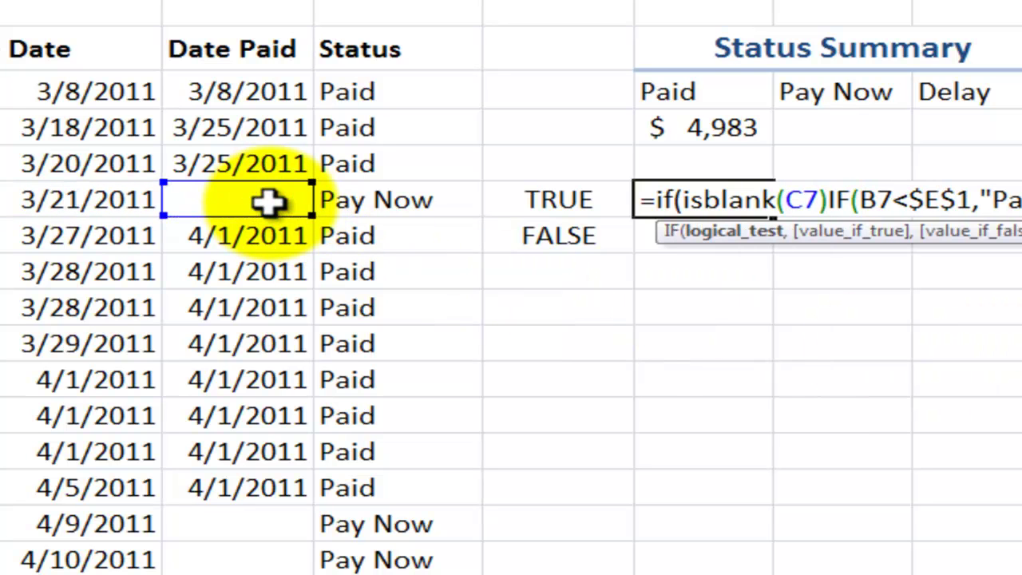
text(,)
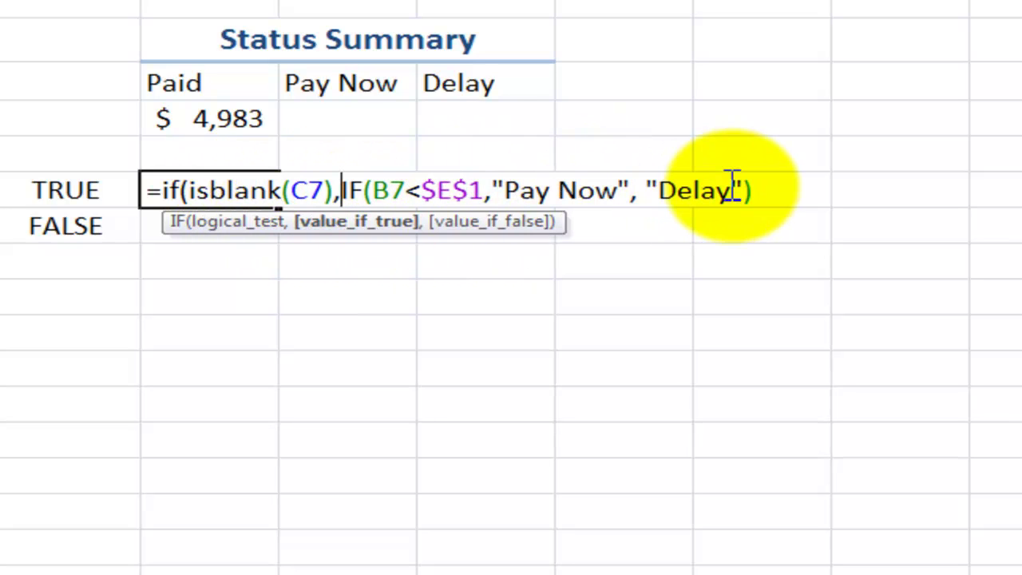
- Add "Paid" as the final result and copy the status formula down to F8
click(765, 198)
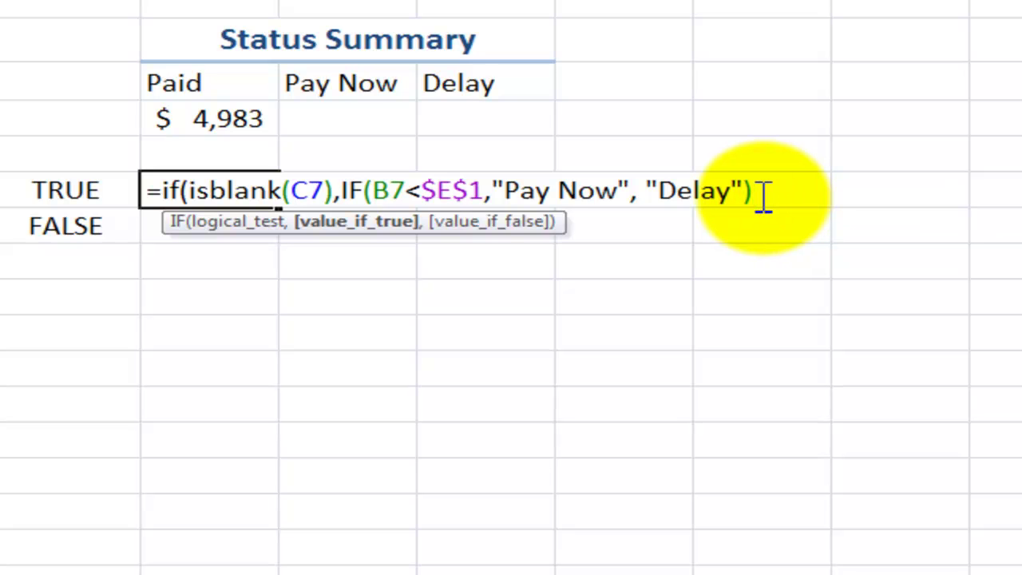
text(,"Paid)
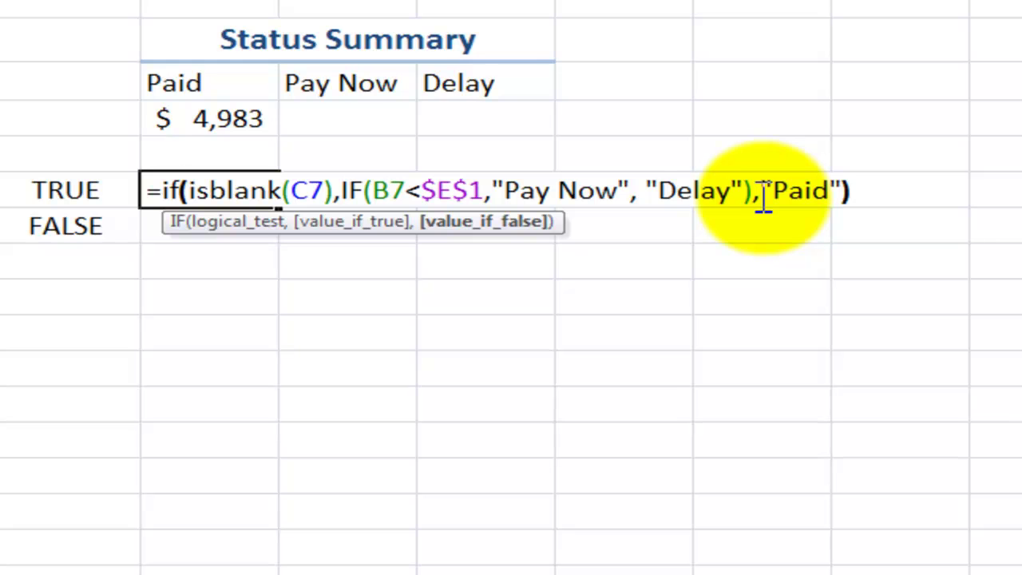
key(Return)
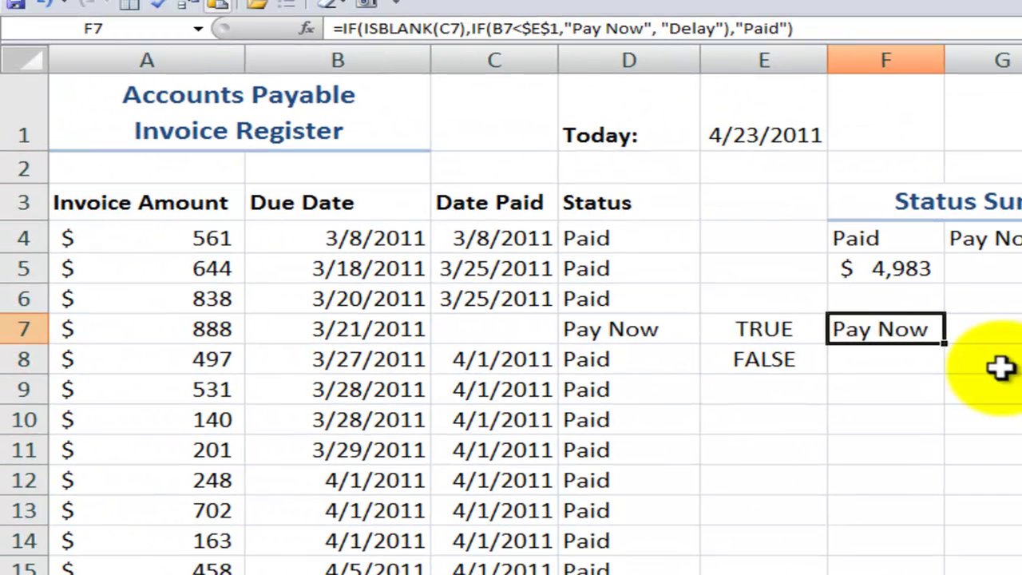
drag(945, 344, 940, 381)
click(901, 362)
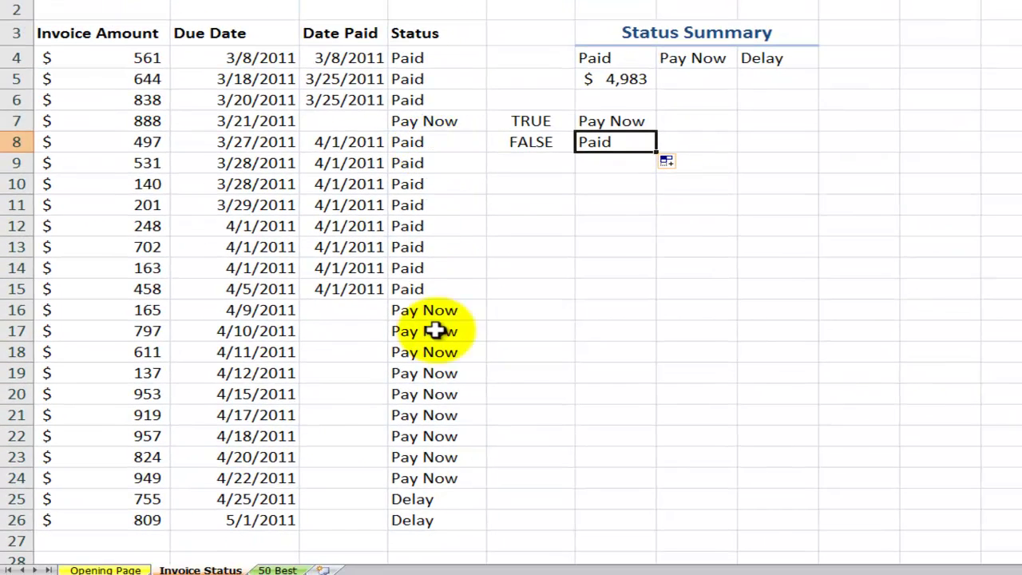
click(262, 498)
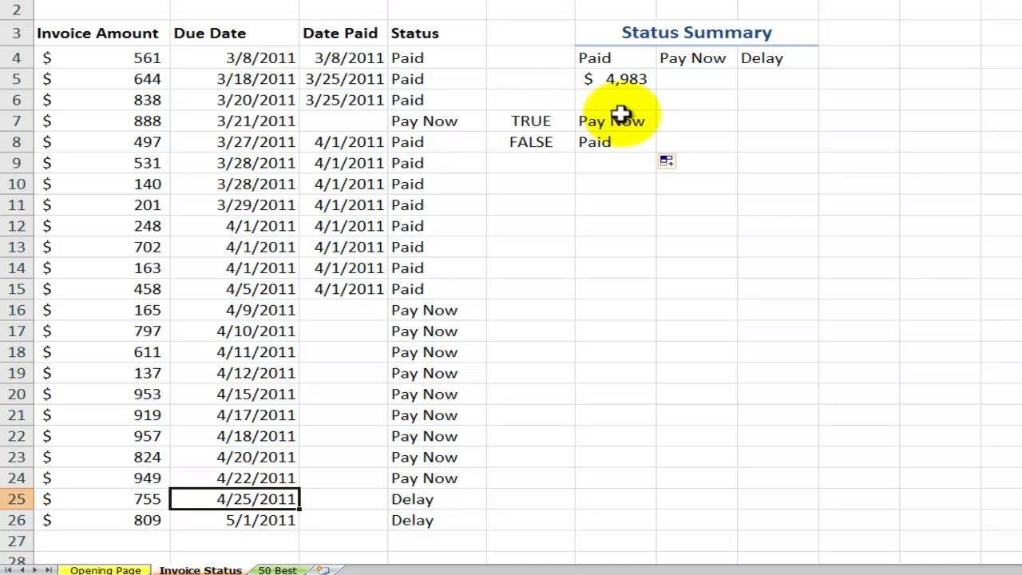
click(615, 79)
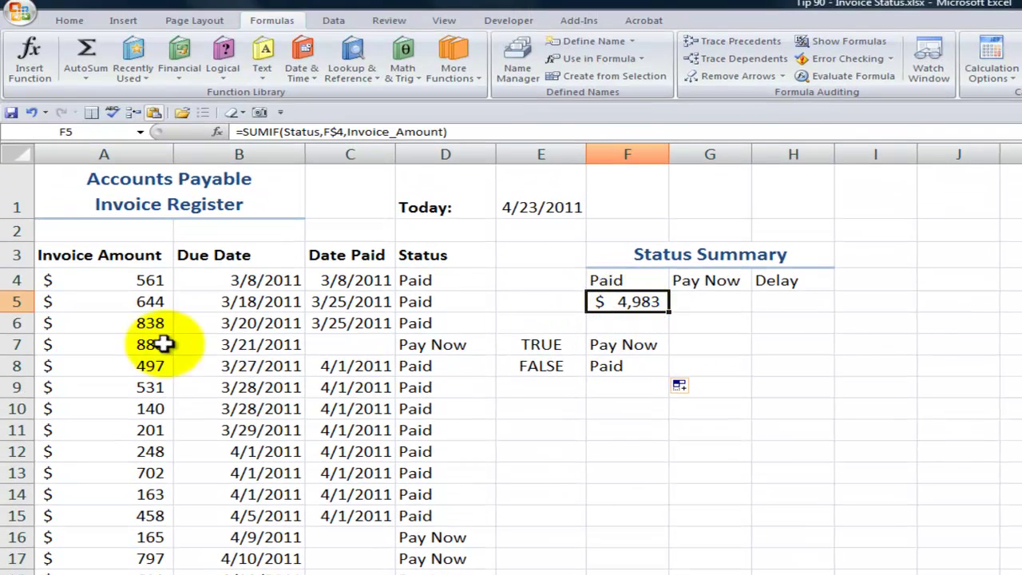
click(119, 277)
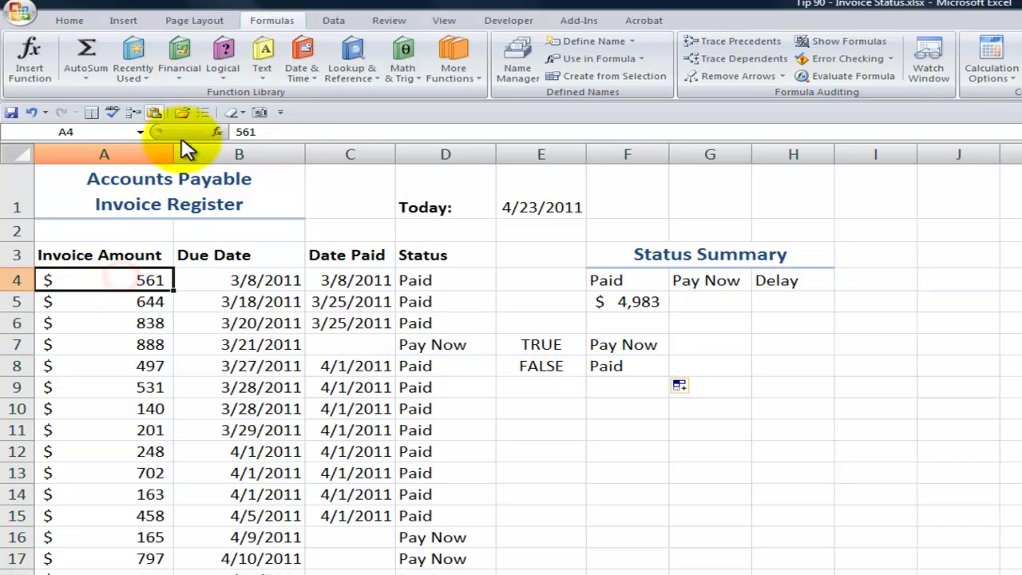
click(141, 132)
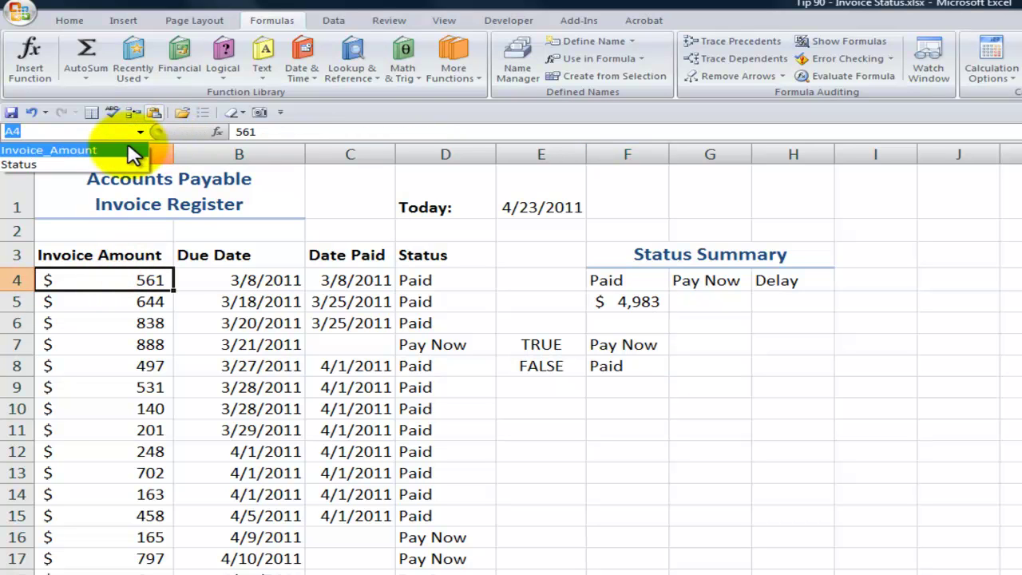
click(125, 150)
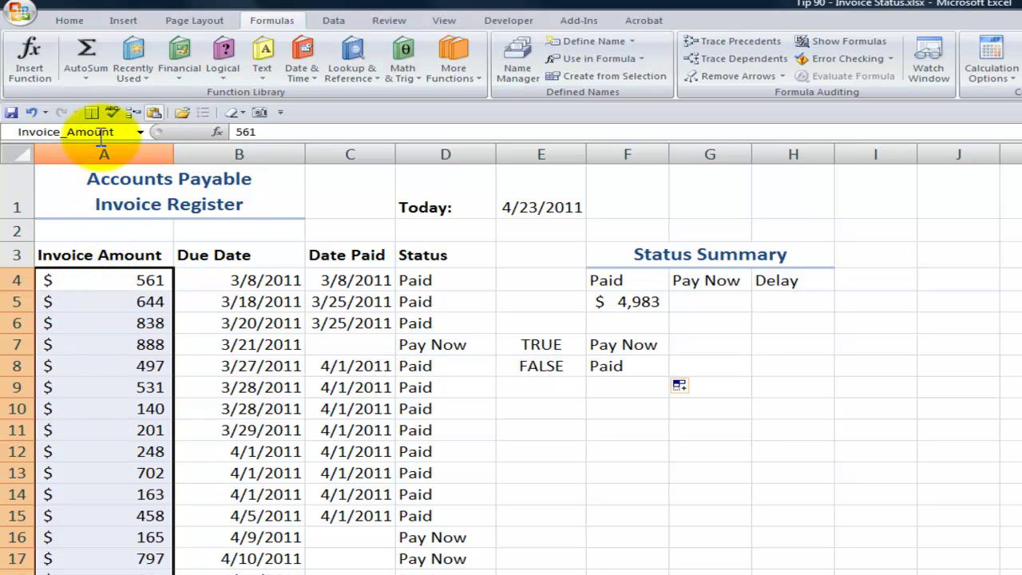
click(141, 133)
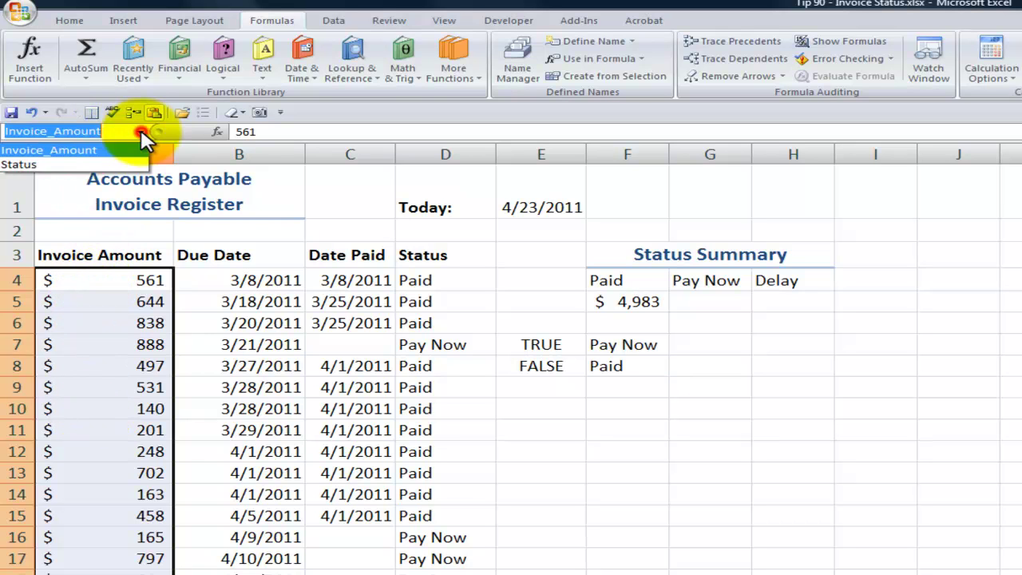
click(102, 160)
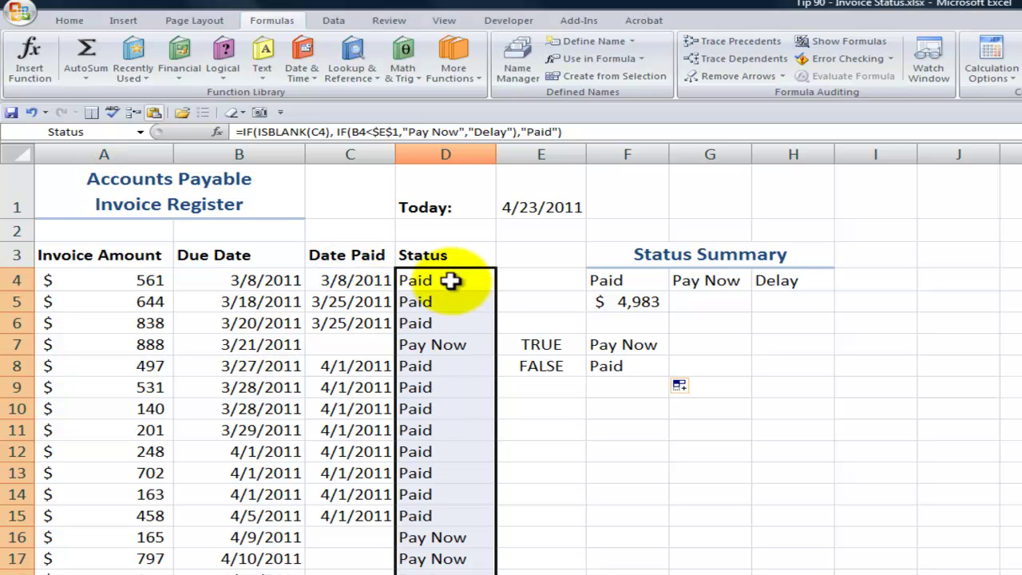
click(643, 303)
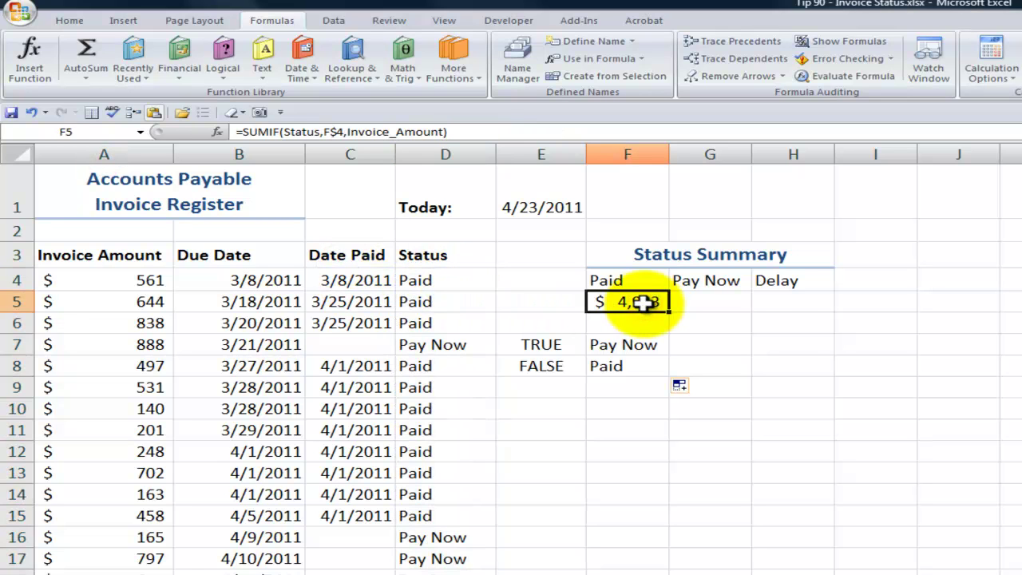
double_click(643, 304)
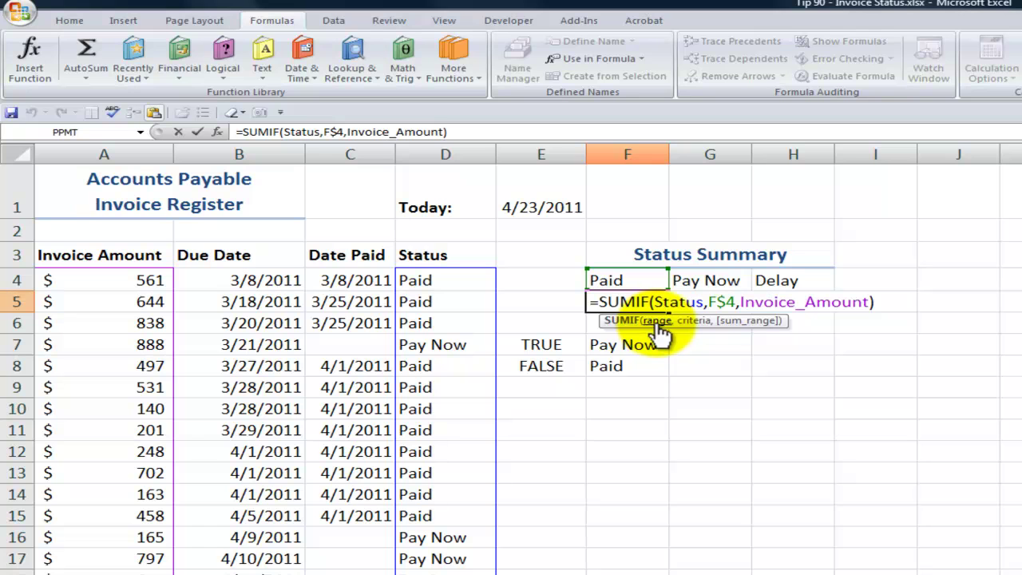
click(657, 323)
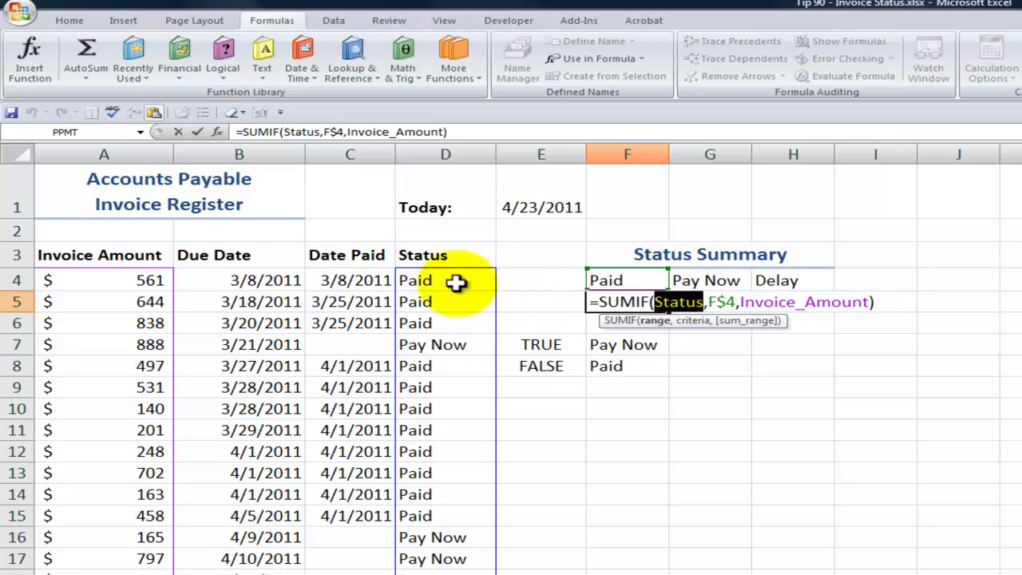
click(693, 322)
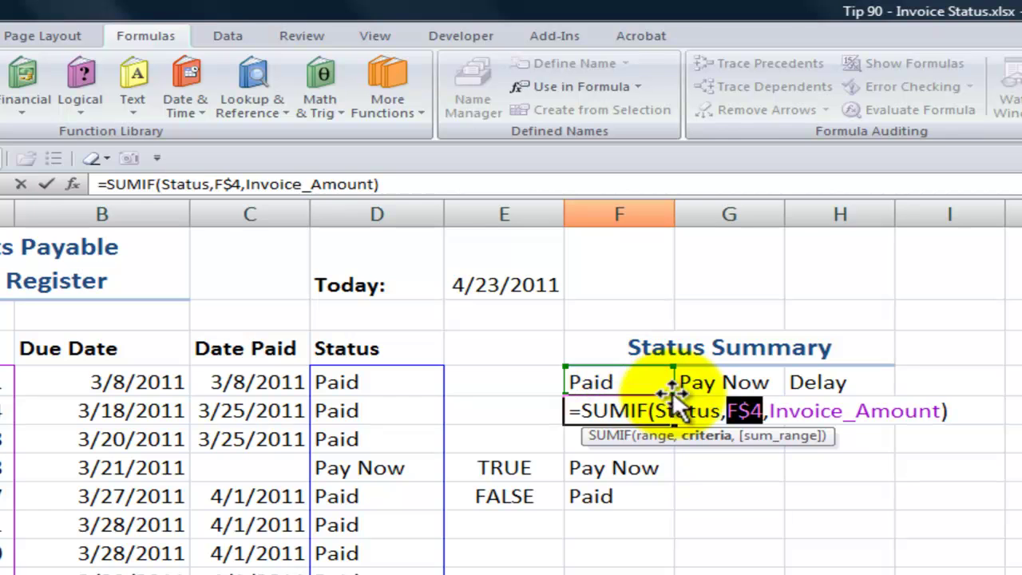
click(757, 438)
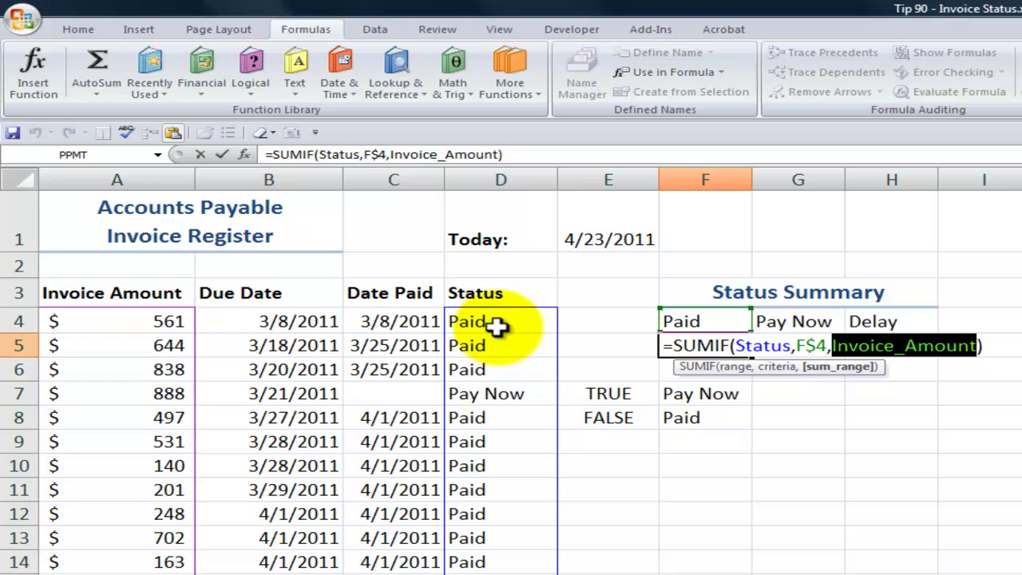
- Start a SUMIF in G5 with Range Status and Criteria G$4
key(ctrl+Return)
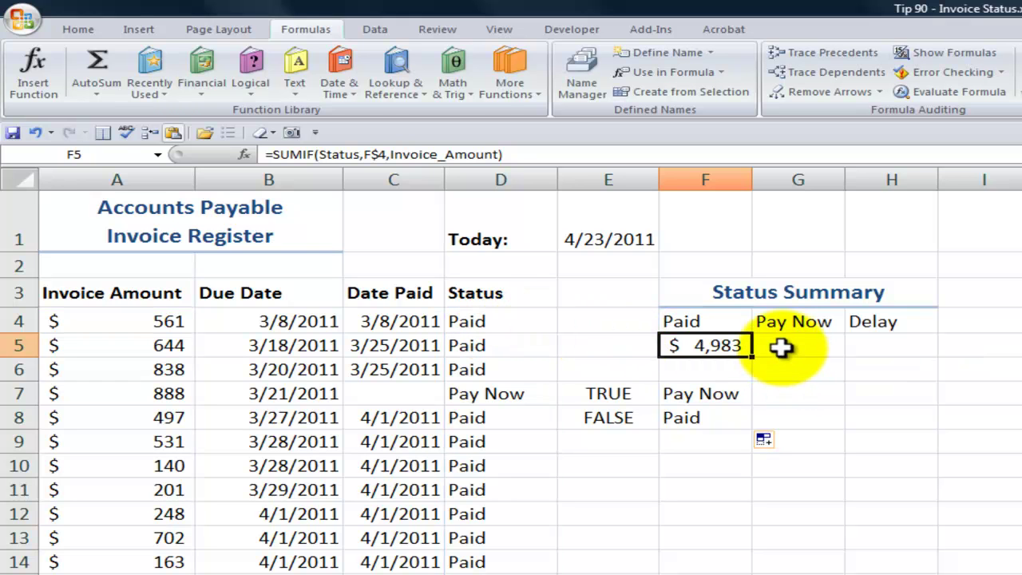
click(781, 347)
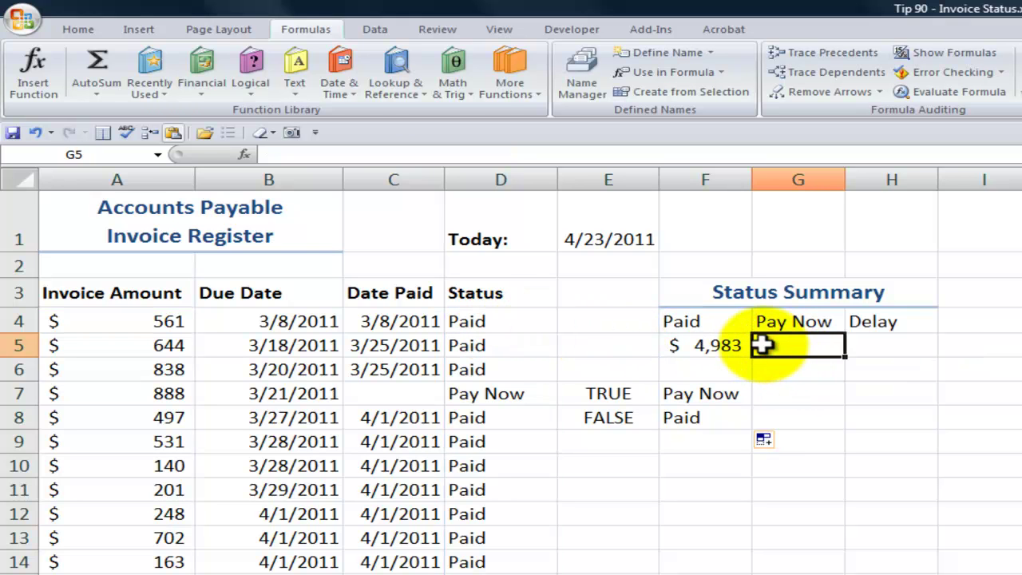
text(=sumi)
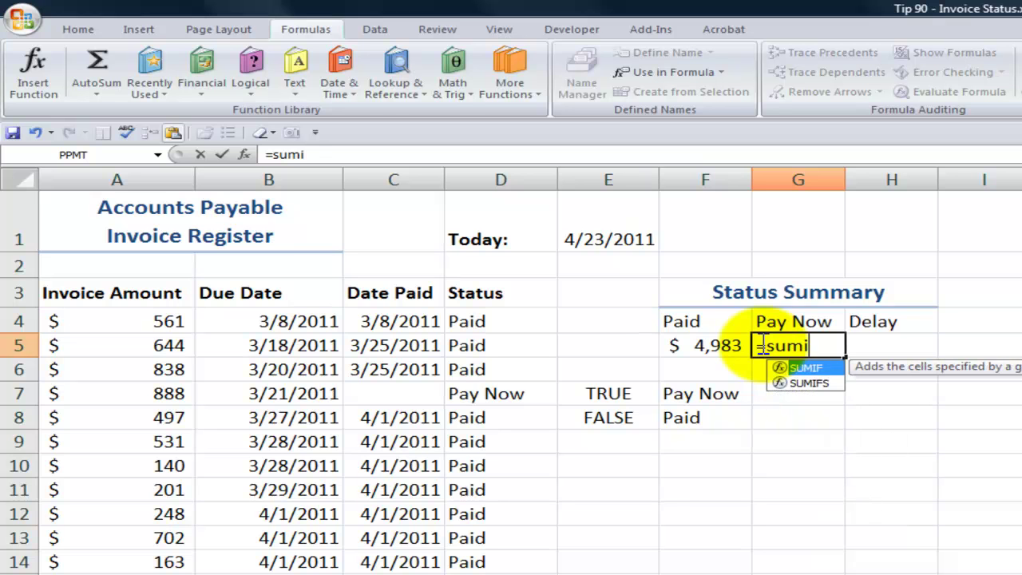
key(Tab)
key(ctrl+a)
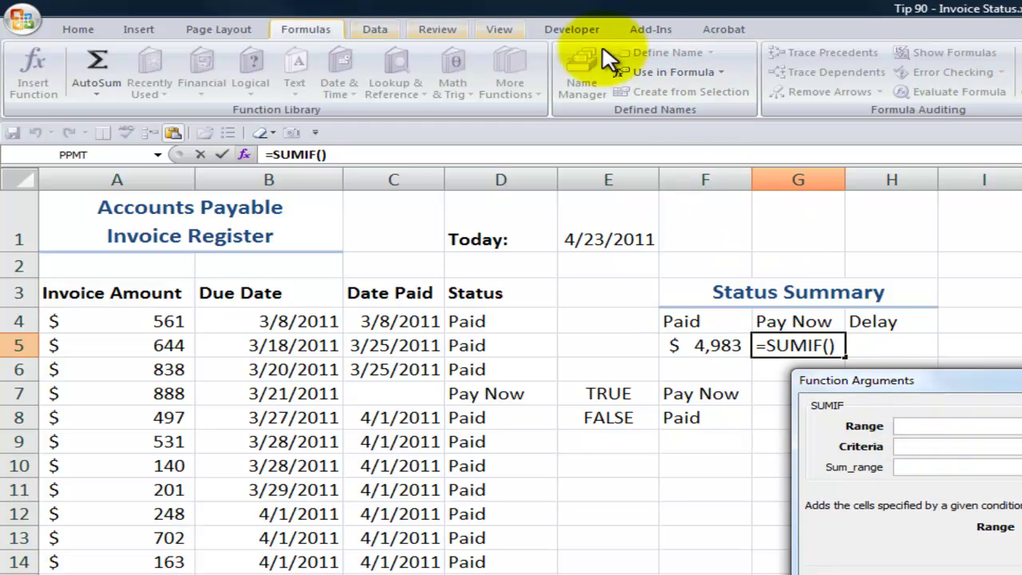
click(723, 76)
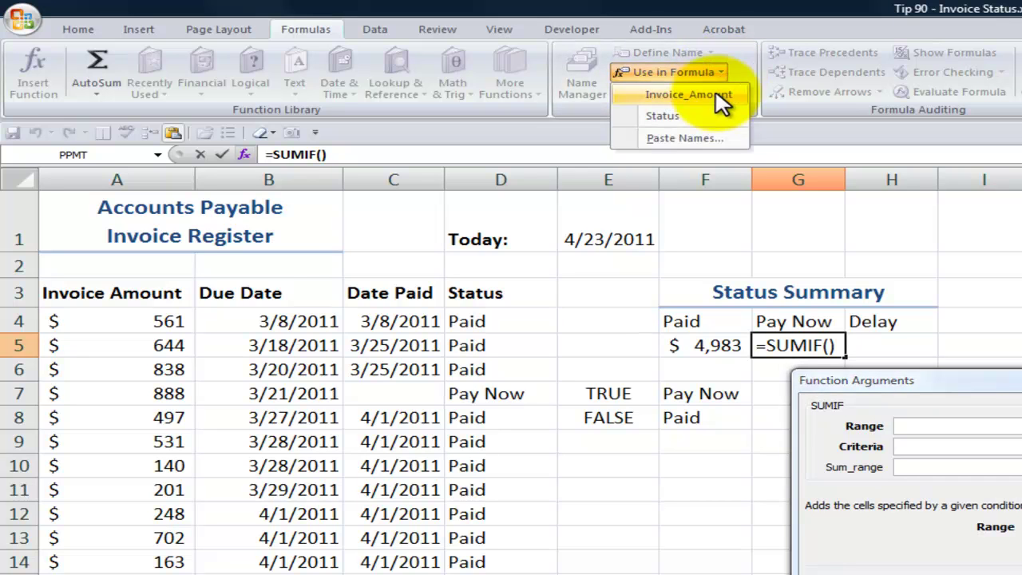
click(708, 120)
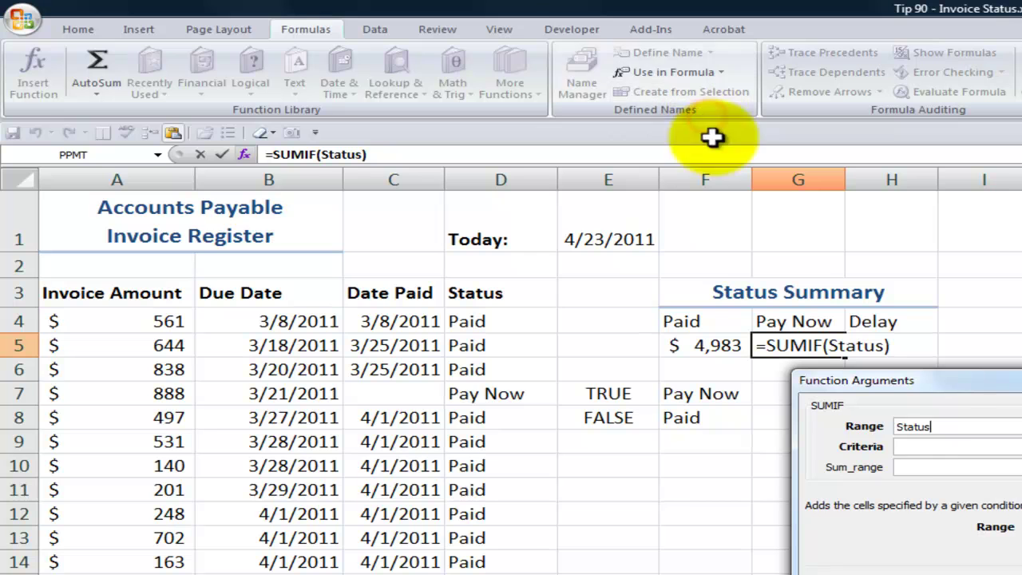
click(928, 448)
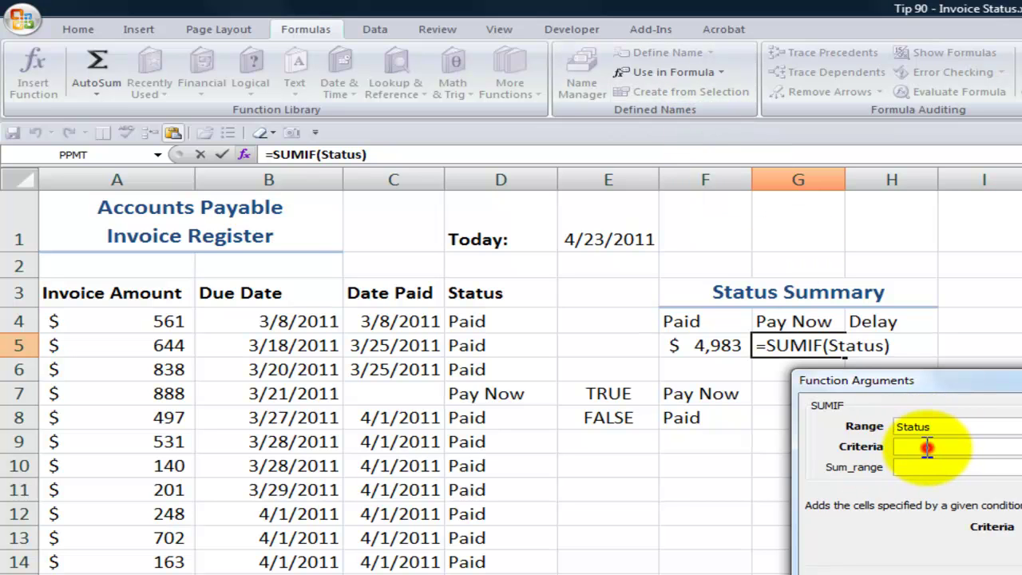
click(813, 329)
click(906, 447)
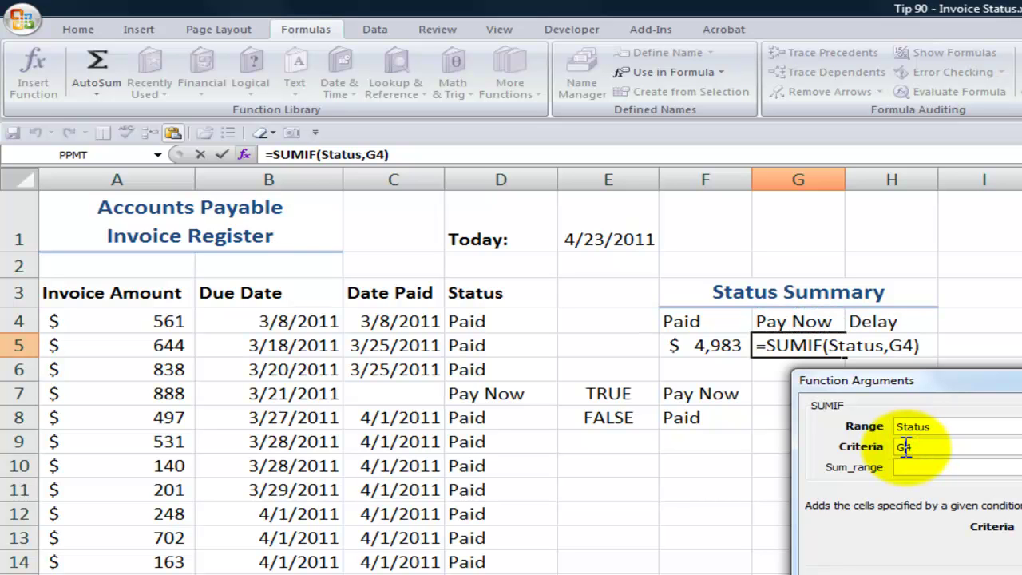
text($)
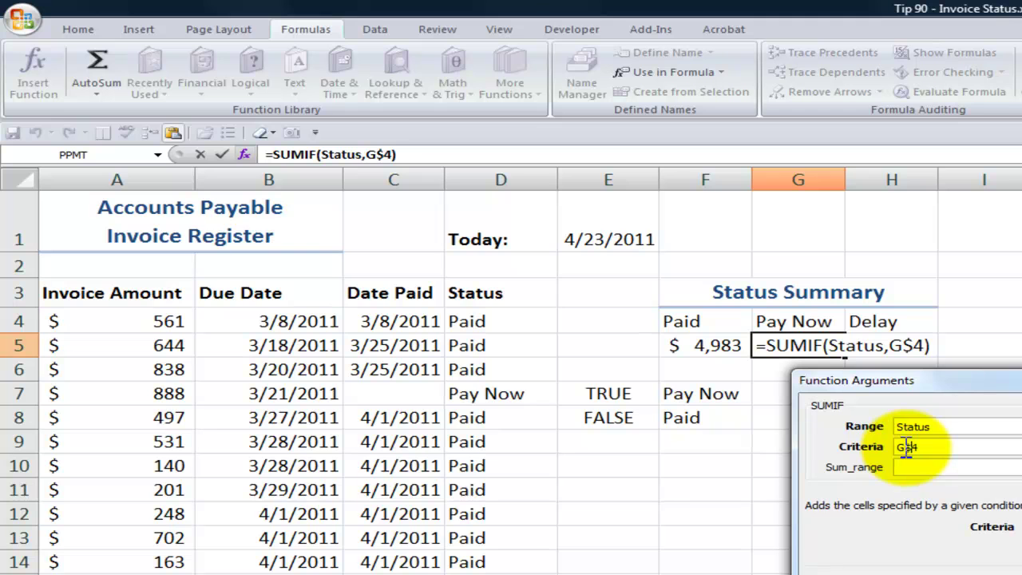
- Paste Invoice_Amount as Sum_range, finish the $7,200 Pay Now total, and copy it to H5
click(908, 469)
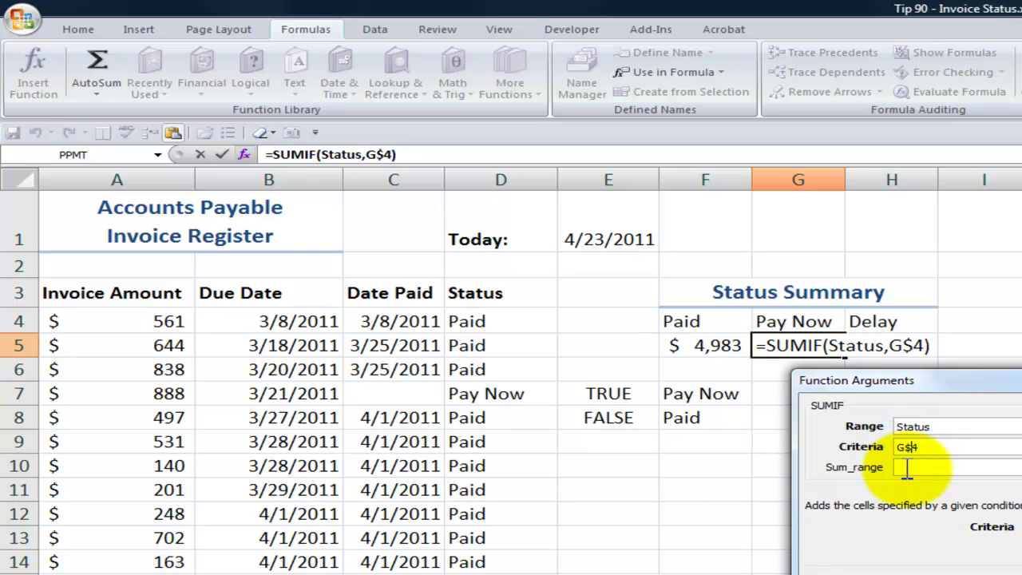
click(907, 469)
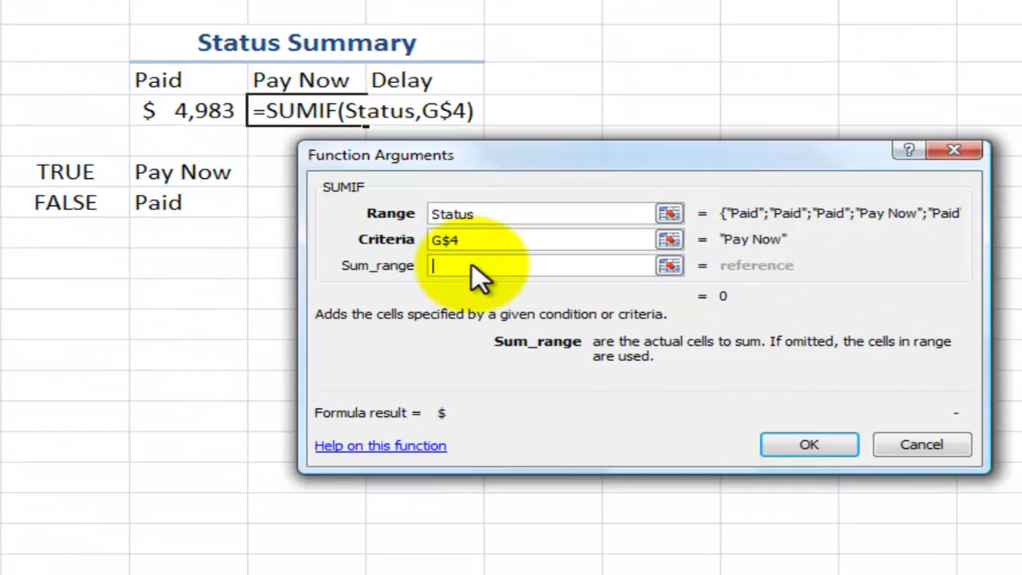
key(F3)
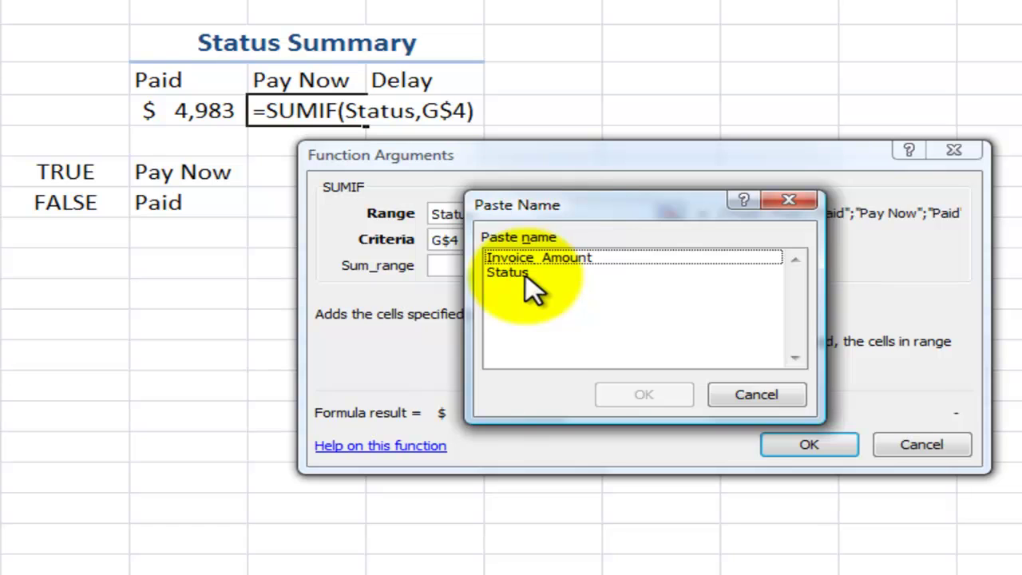
drag(584, 204, 671, 211)
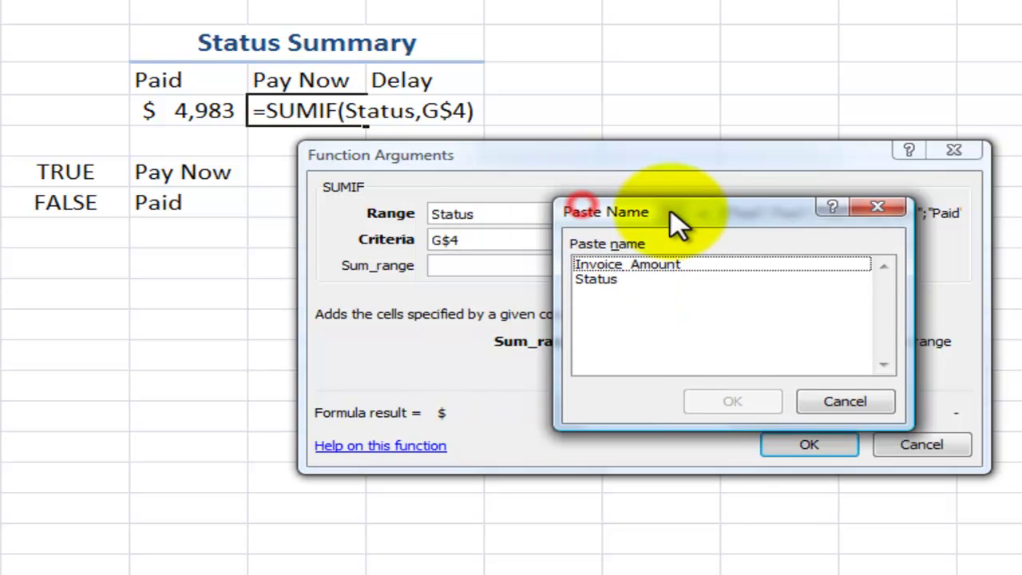
click(601, 279)
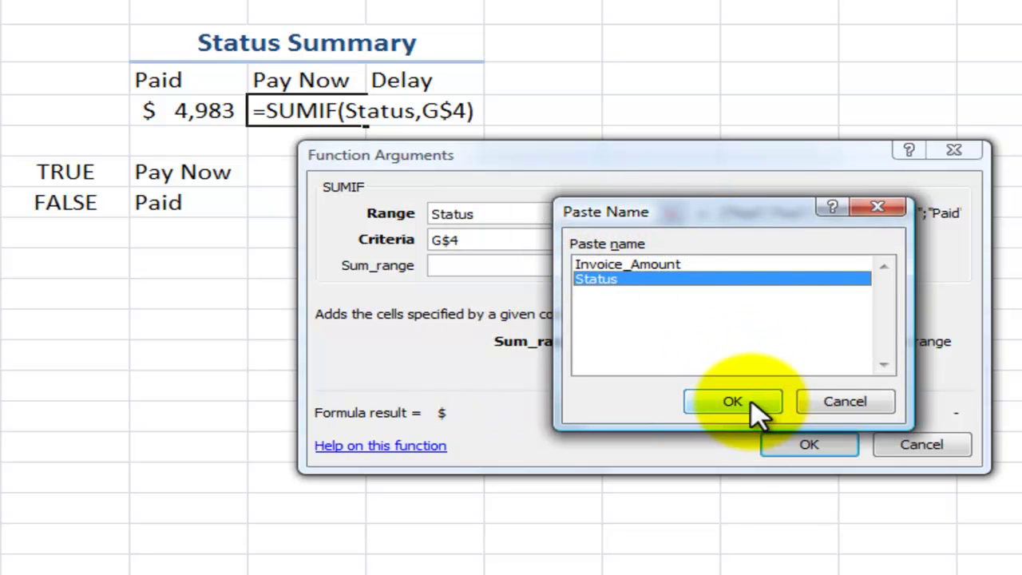
click(676, 265)
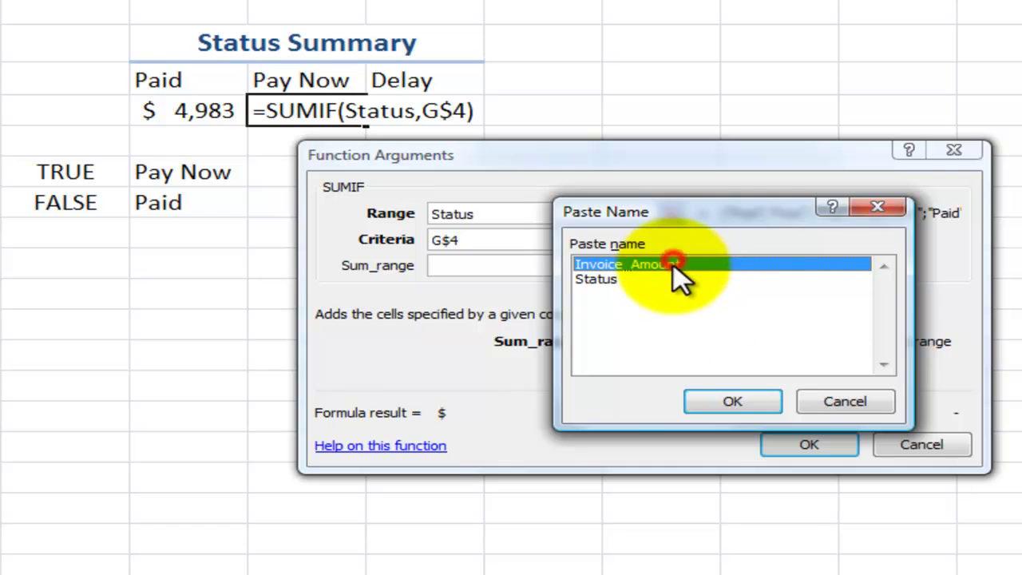
click(766, 406)
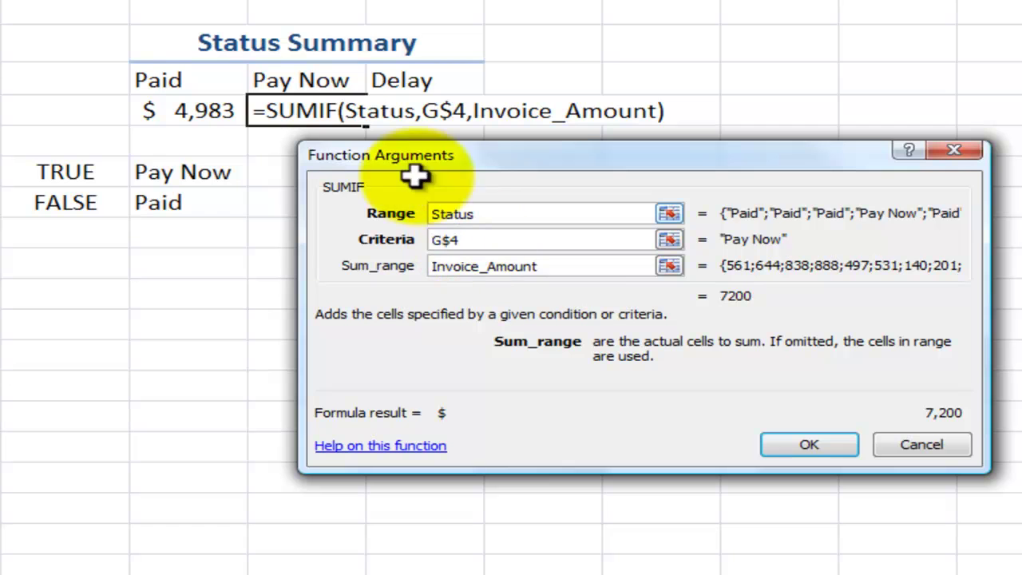
click(786, 444)
mouse_move(364, 124)
mouse_down()
mouse_move(457, 128)
mouse_move(440, 114)
mouse_up()
- Enter =B25-$E$1 in F25 and copy it to F26, showing 2 and 8 days
click(440, 114)
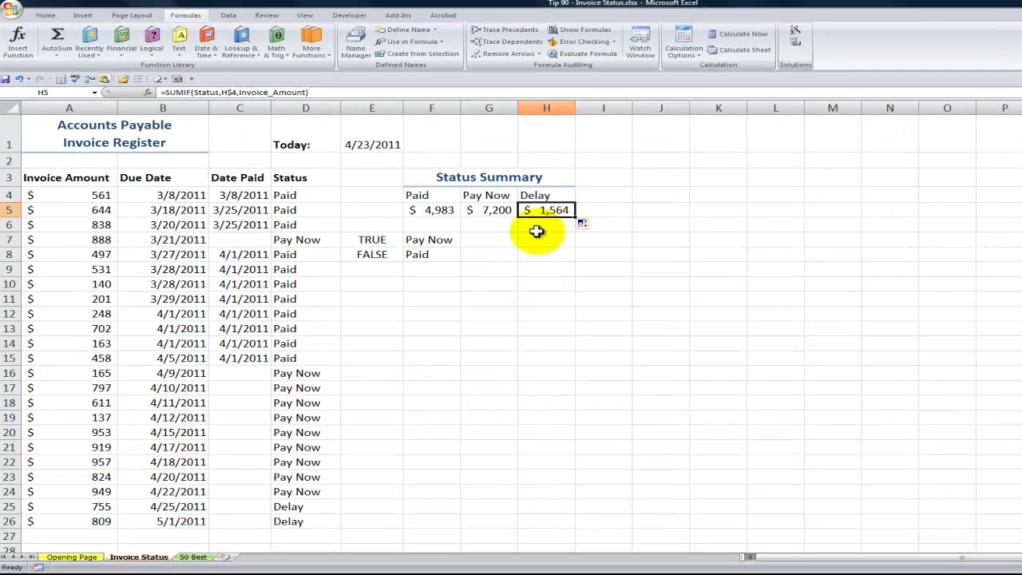
click(297, 506)
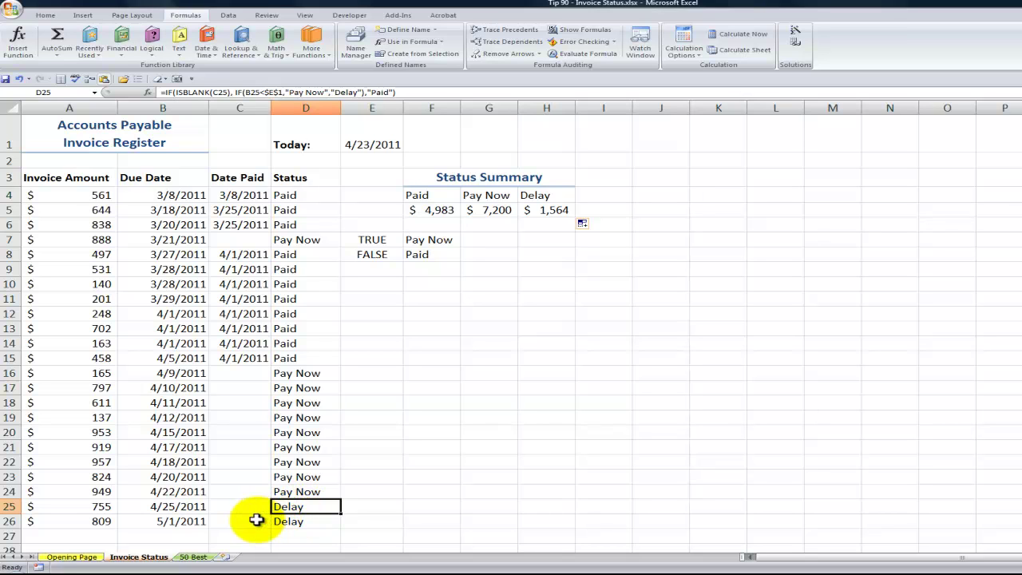
click(177, 508)
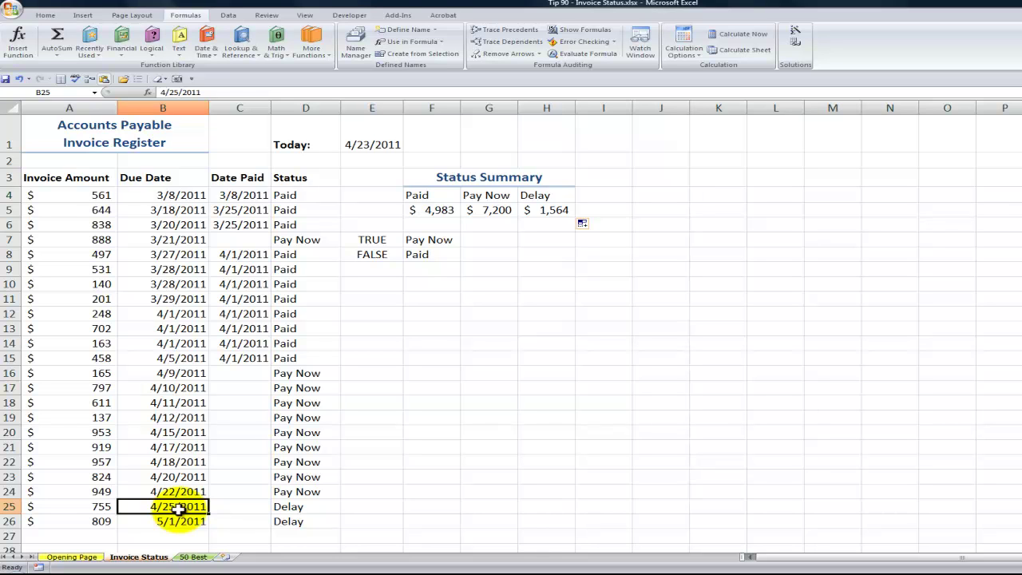
click(430, 509)
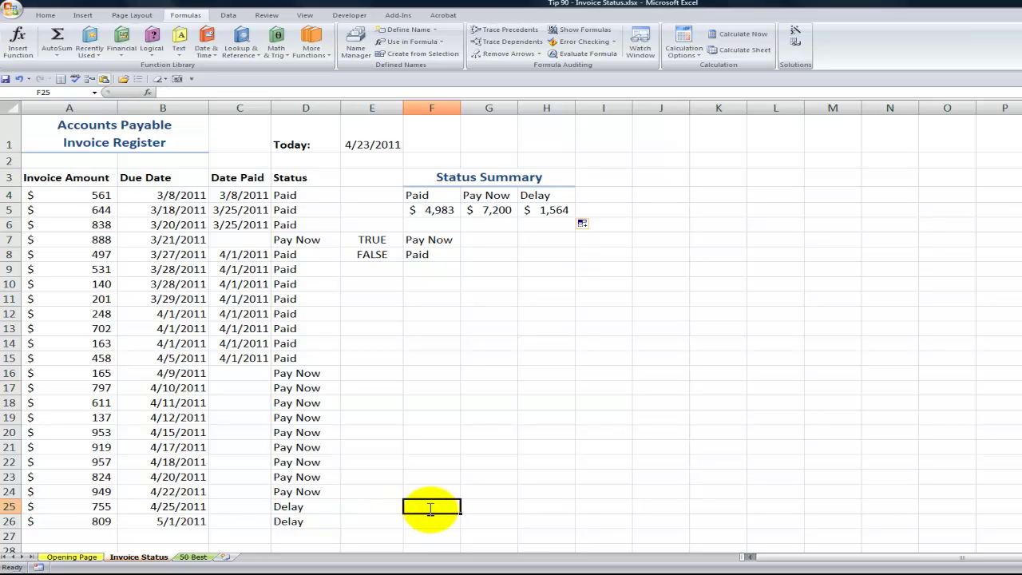
text(=)
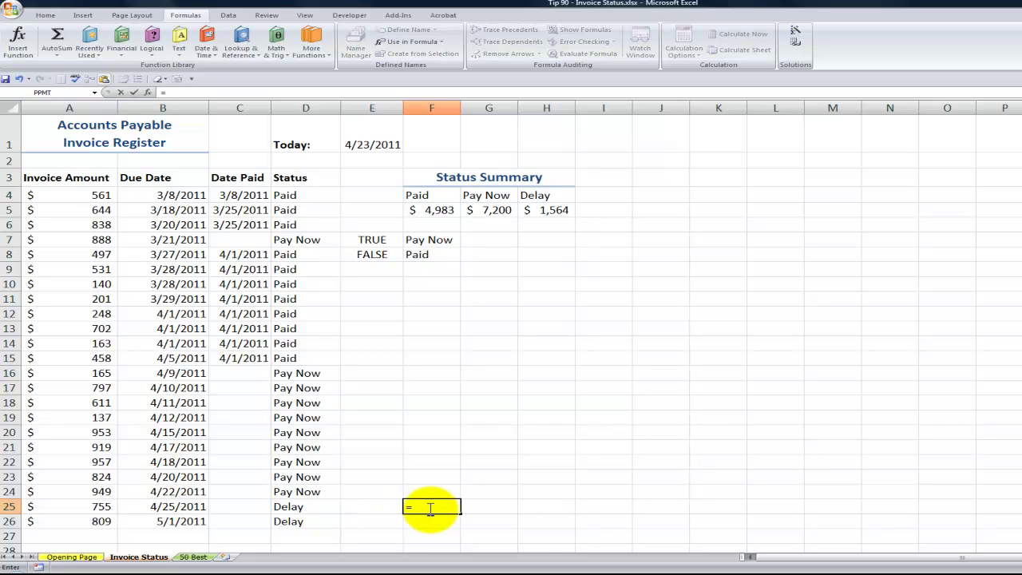
click(160, 509)
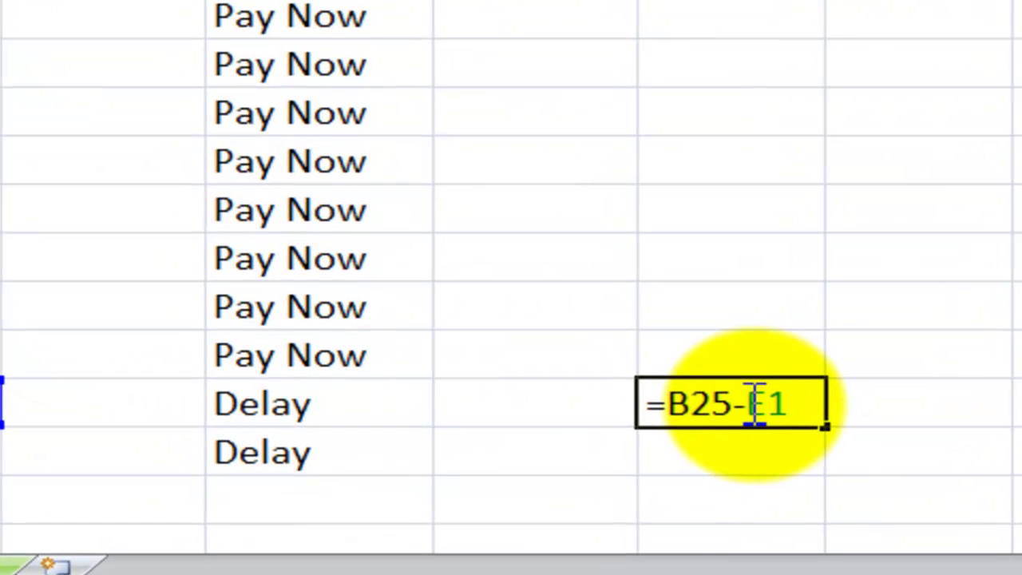
click(439, 507)
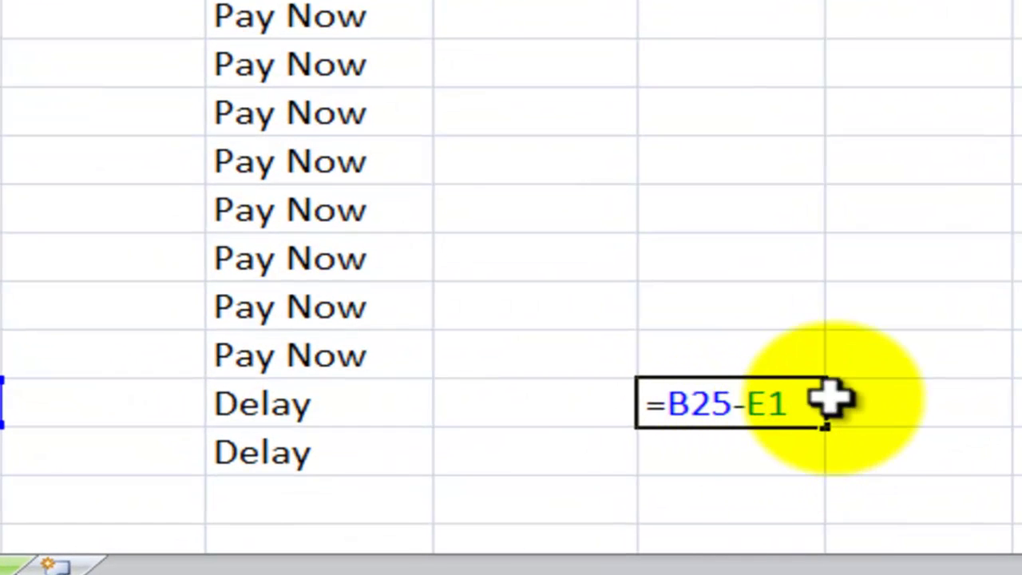
click(810, 399)
key(F4)
key(ctrl+Return)
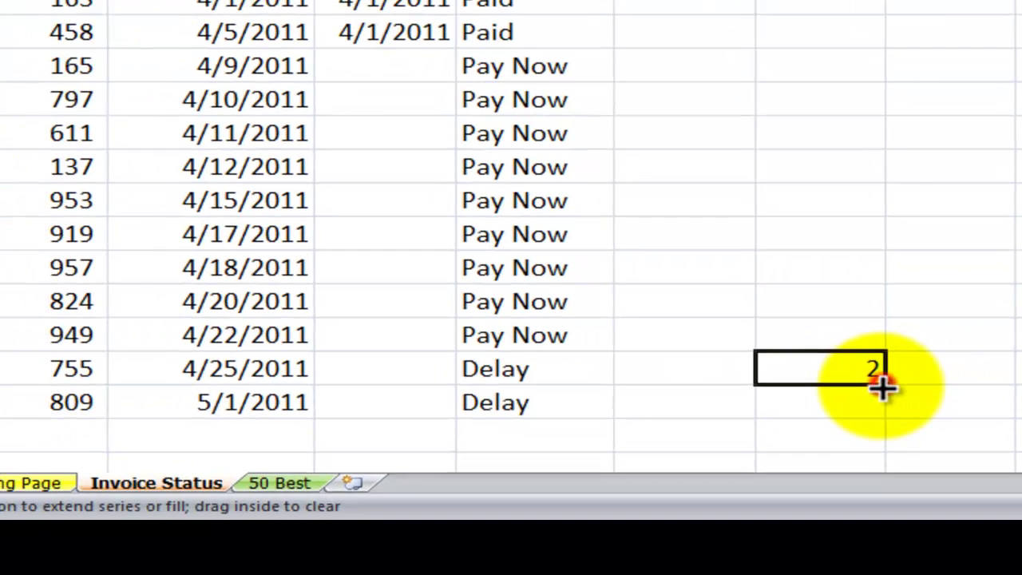
drag(825, 427, 809, 462)
drag(876, 407, 812, 410)
click(807, 406)
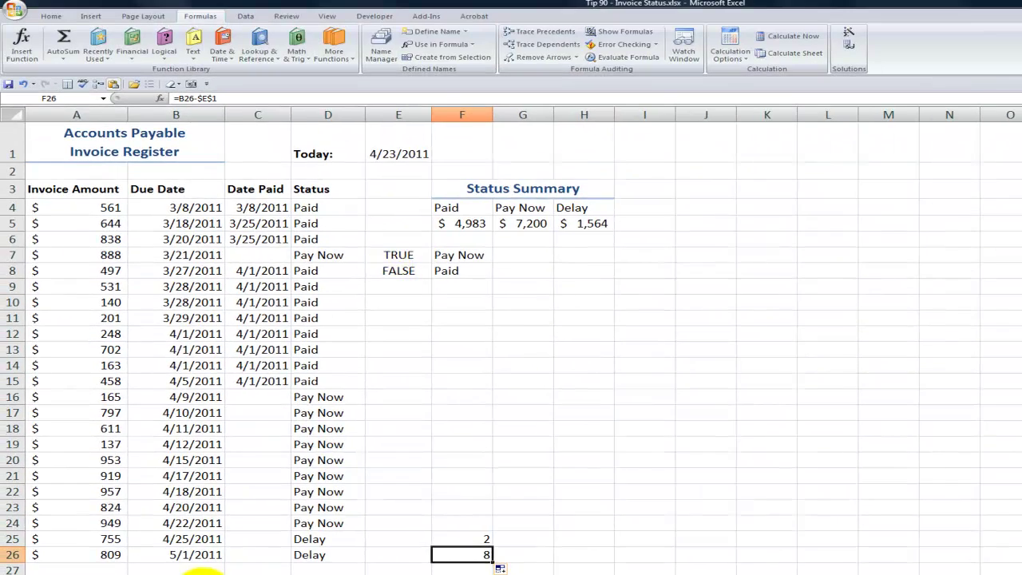
- Switch to the 50 Best sheet with the Excel 2007 tips promotion
click(265, 516)
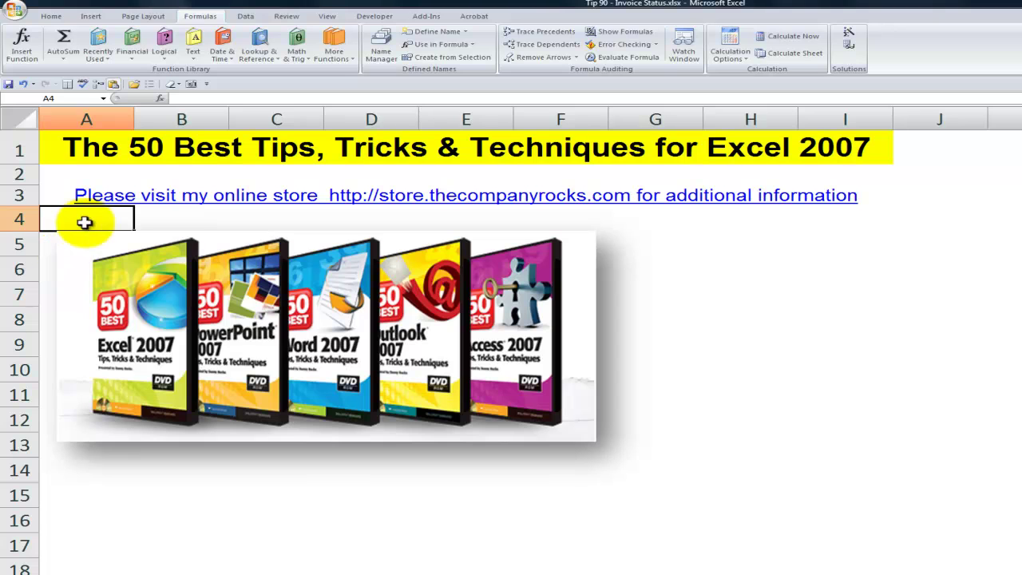